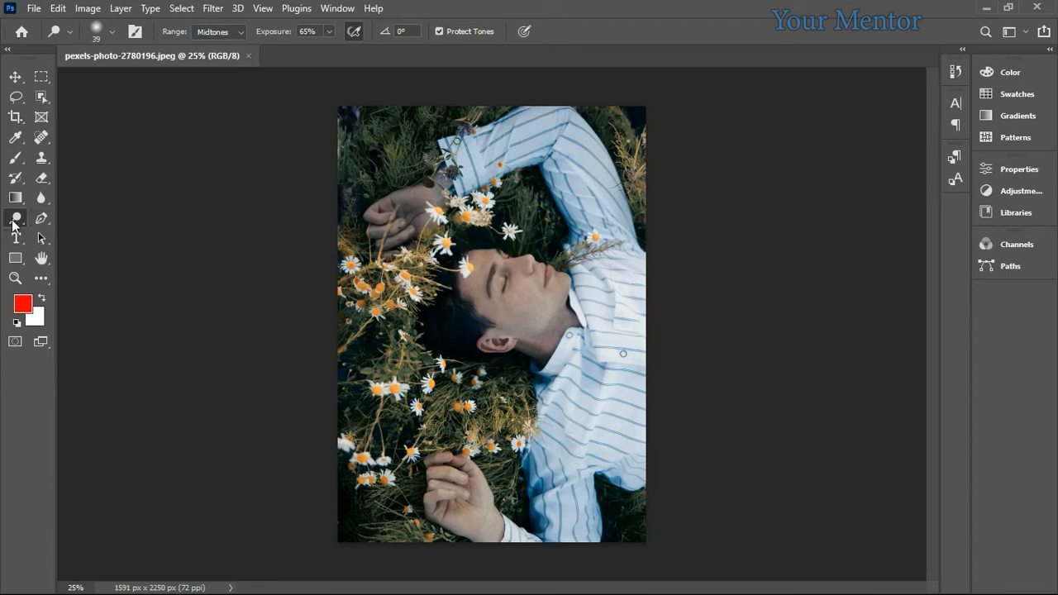
# Darken the skin around the closed eye and upper cheek with the Burn tool, Midtones range, 50% exposure.
pyautogui.rightClick(14, 220)
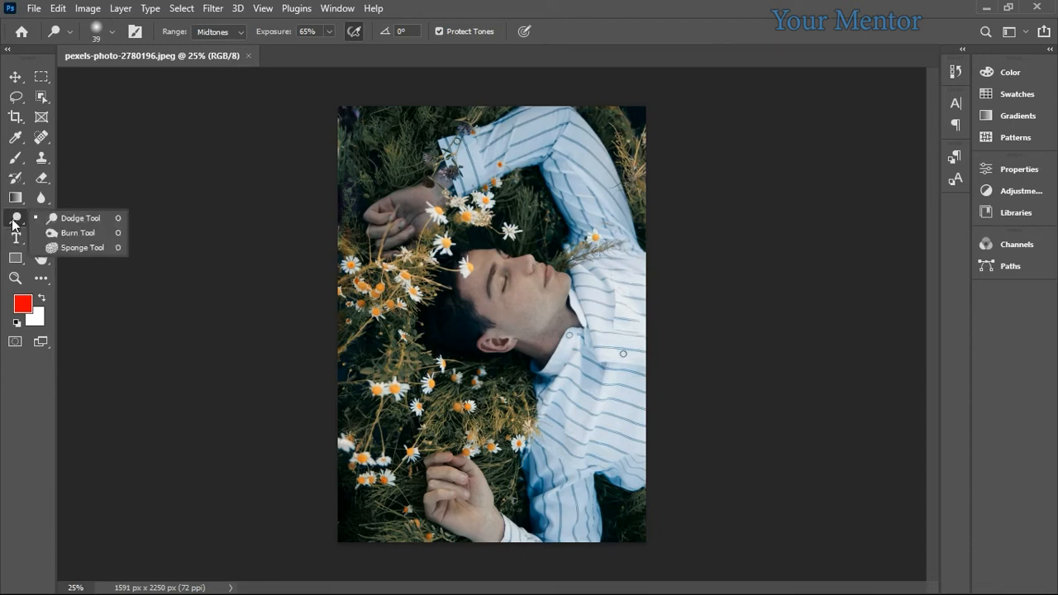
pyautogui.click(92, 234)
pyautogui.scroll(2, 489, 261)
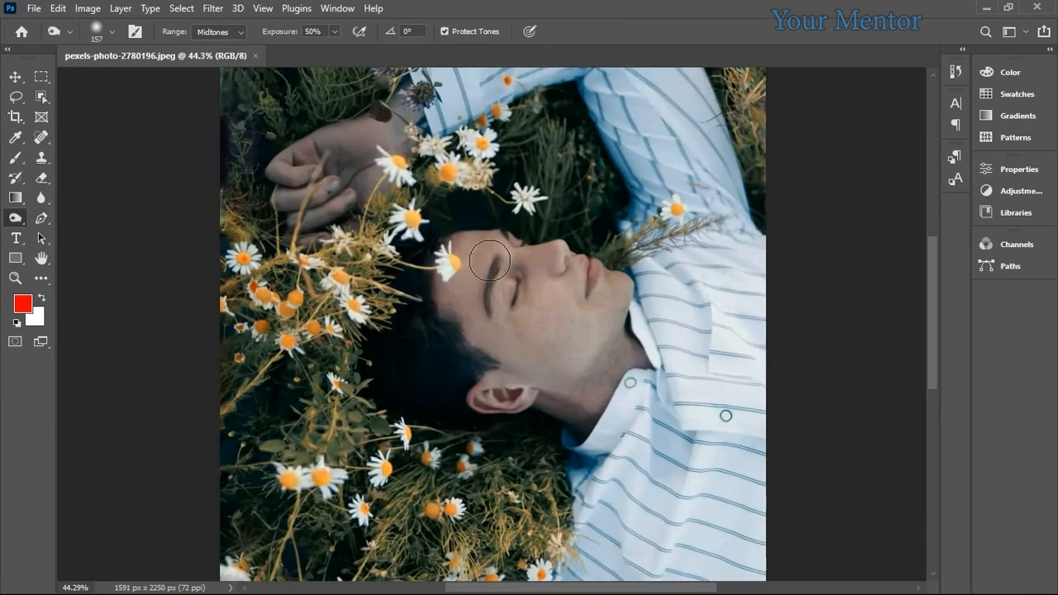
pyautogui.scroll(-1, 489, 262)
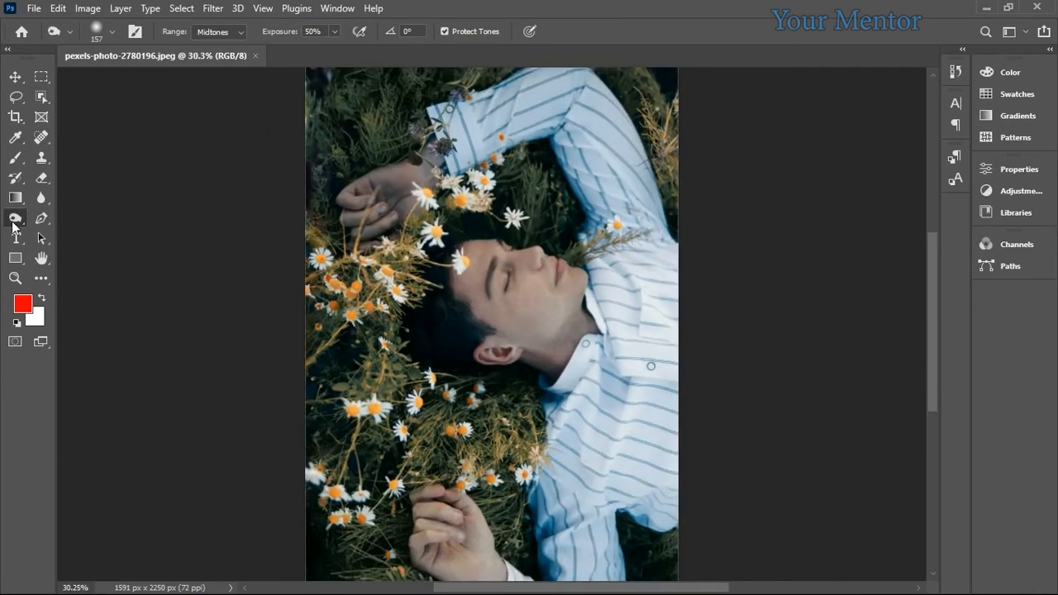
pyautogui.rightClick(14, 220)
pyautogui.click(93, 234)
pyautogui.scroll(3, 487, 262)
pyautogui.moveTo(496, 282)
pyautogui.mouseDown()
pyautogui.moveTo(545, 303)
pyautogui.moveTo(571, 347)
pyautogui.mouseUp()
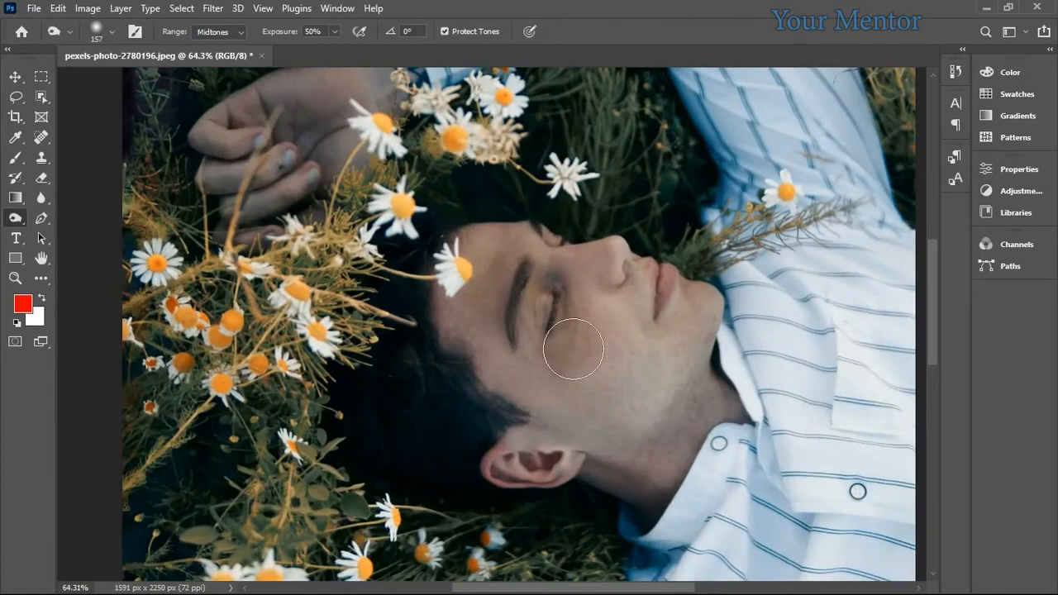
# Desaturate the skin on the forehead and cheek with the Sponge tool in Desaturate mode at 50% flow.
pyautogui.click(15, 78)
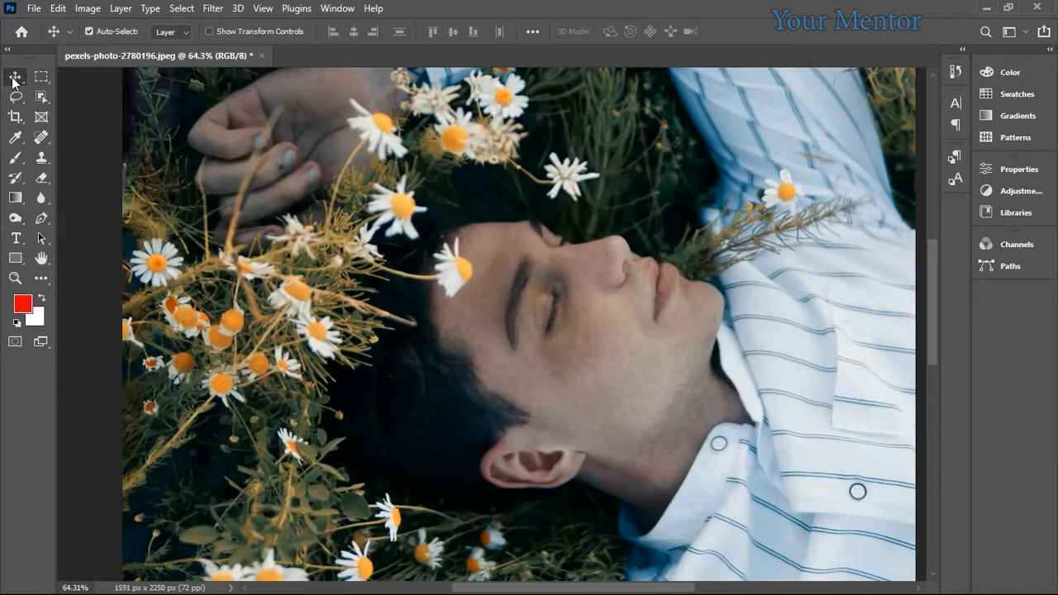
pyautogui.press('o')
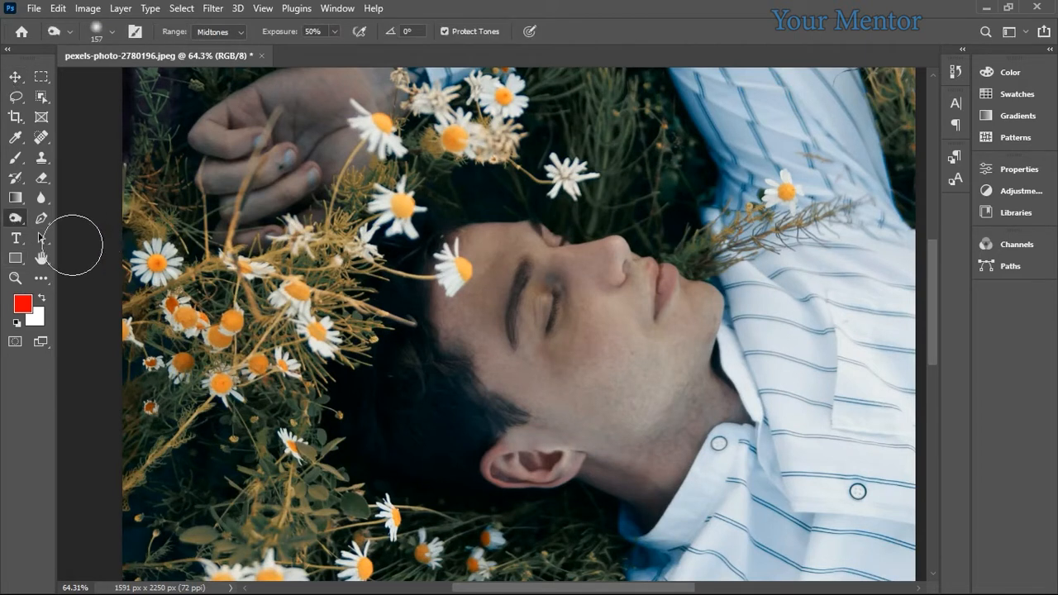
pyautogui.rightClick(15, 217)
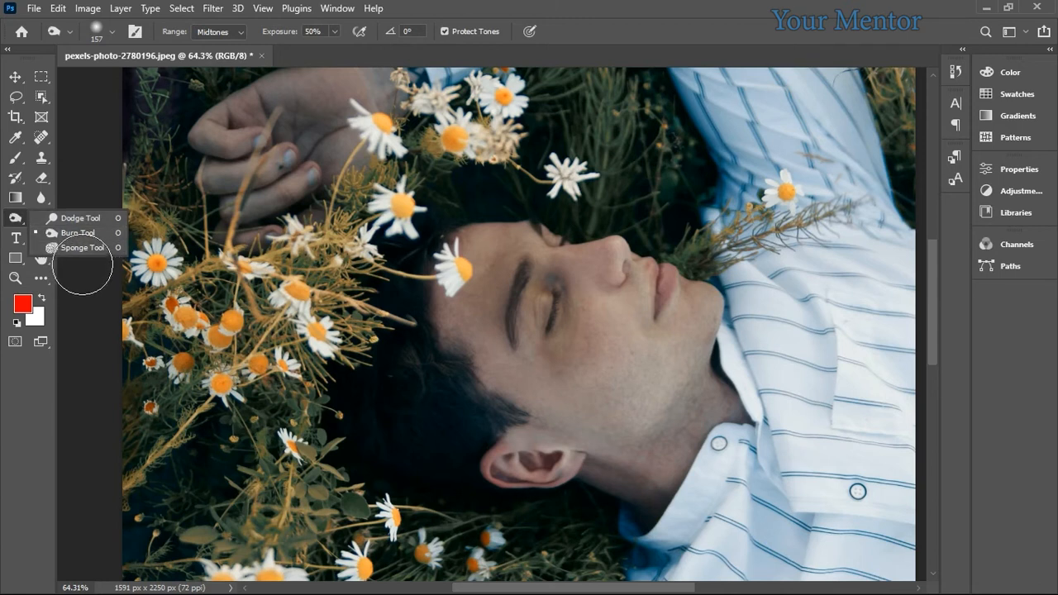
pyautogui.click(86, 253)
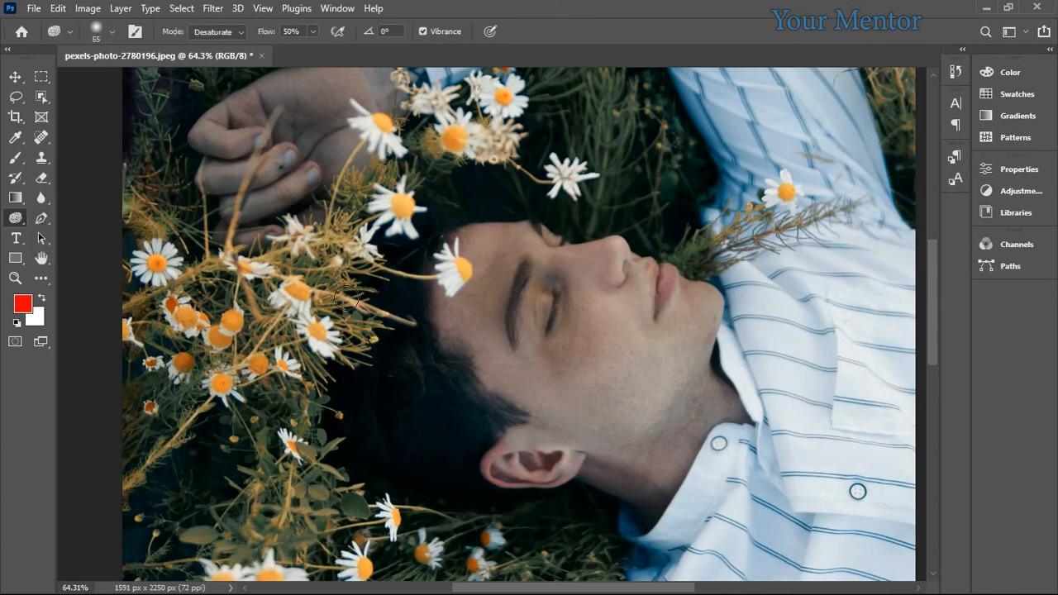
pyautogui.scroll(3, 421, 289)
pyautogui.moveTo(482, 305); pyautogui.dragTo(500, 305)
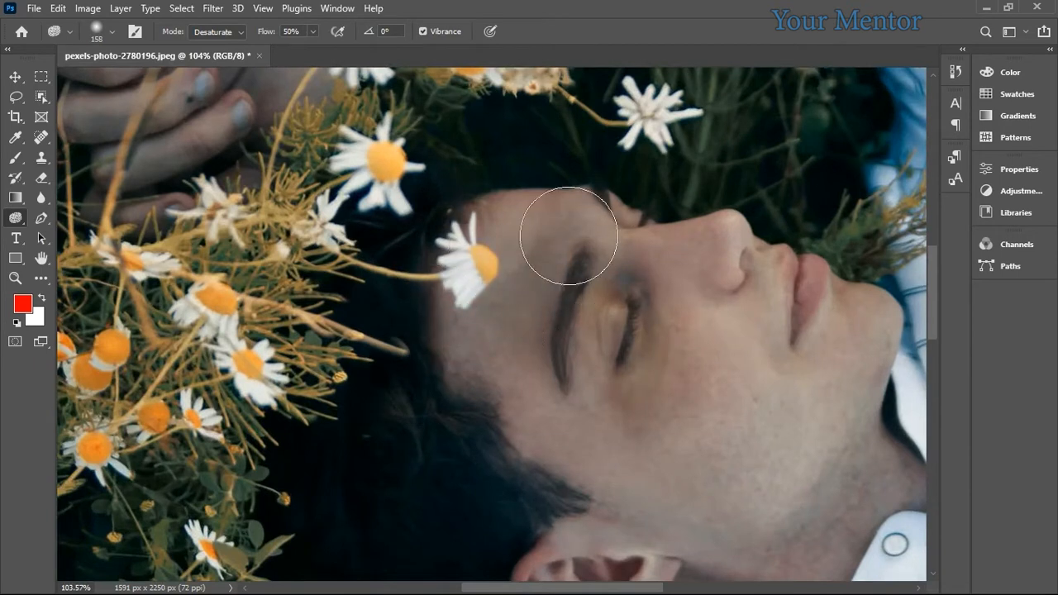
pyautogui.moveTo(655, 424); pyautogui.dragTo(595, 423)
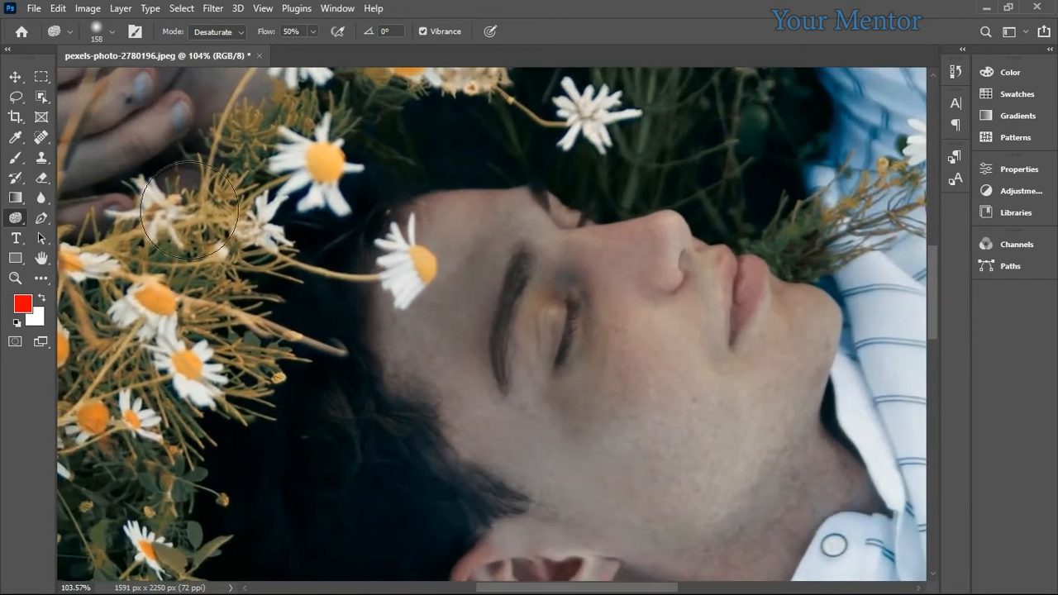
# Undo the Sponge strokes on the face.
pyautogui.click(16, 78)
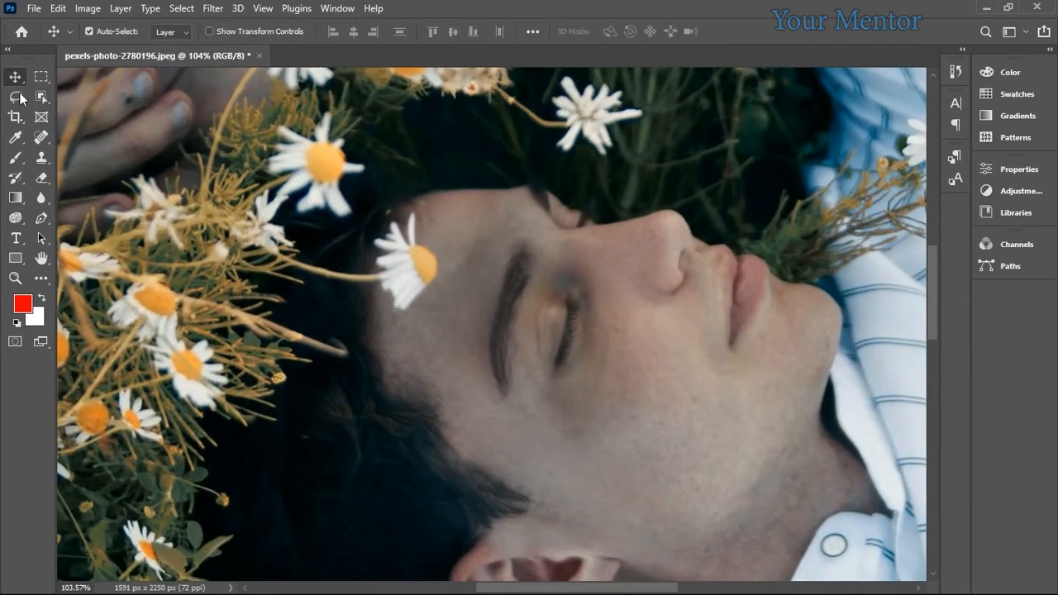
pyautogui.press('o')
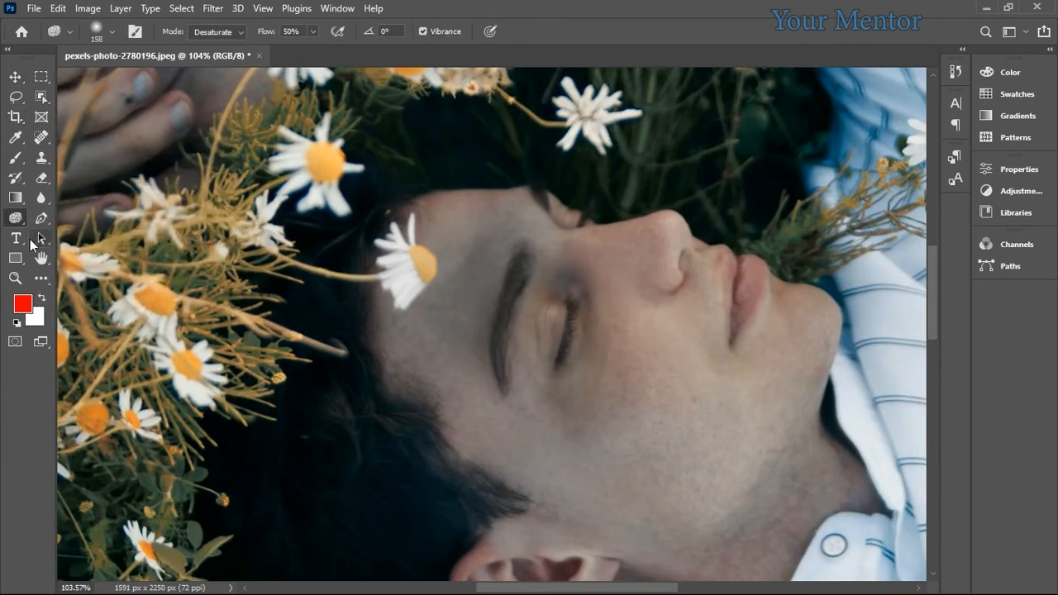
pyautogui.rightClick(15, 218)
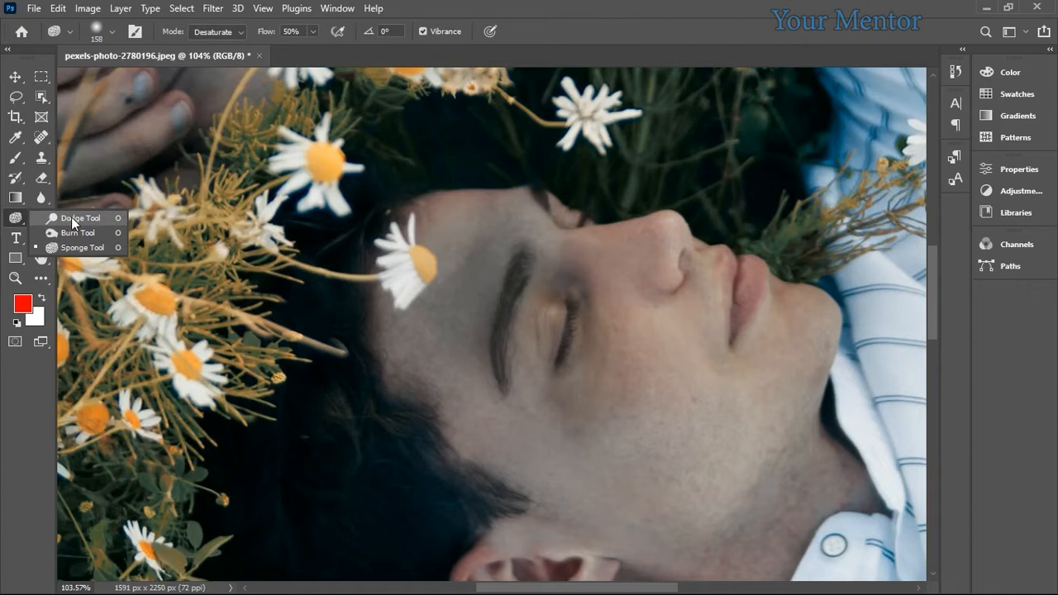
pyautogui.scroll(-3, 547, 286)
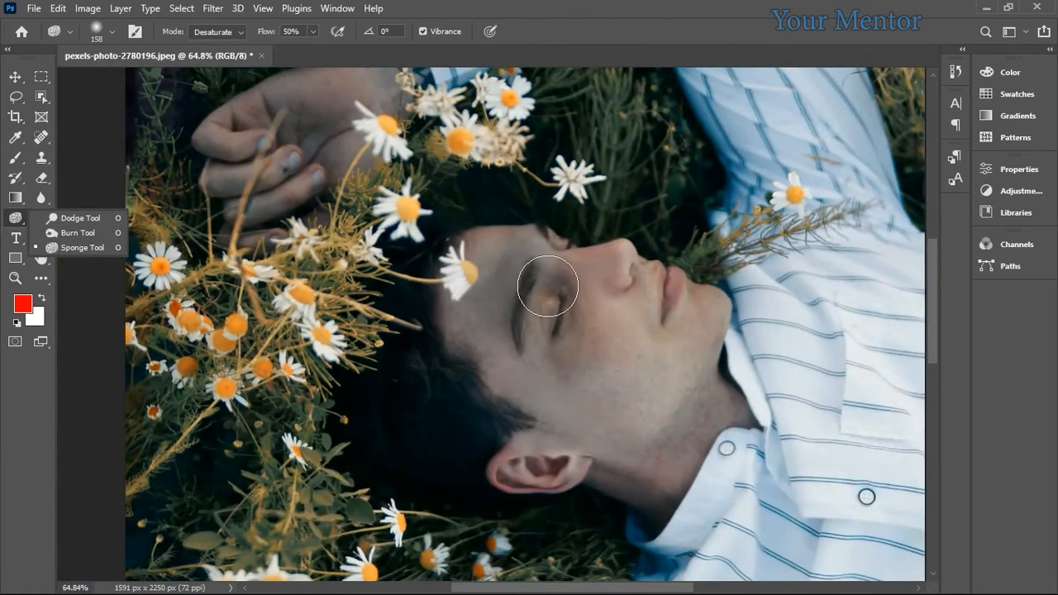
pyautogui.keyDown('ctrl'); pyautogui.click(548, 287); pyautogui.keyUp('ctrl')
pyautogui.hotkey('ctrl', 'z')
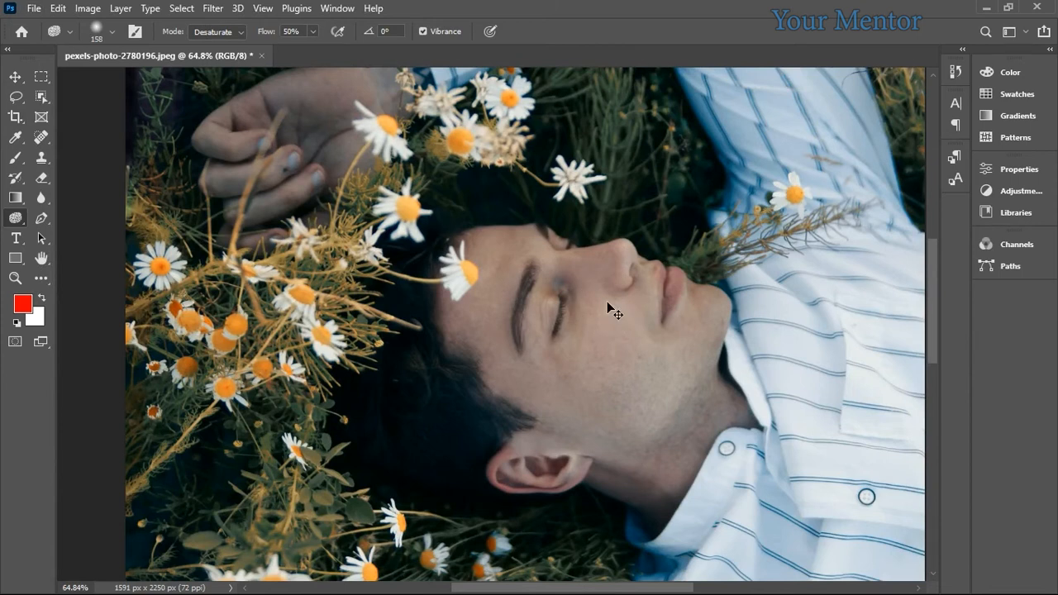
# Switch to the Dodge tool and set its tonal range to Shadows.
pyautogui.scroll(4, 653, 339)
pyautogui.scroll(-3, 665, 329)
pyautogui.moveTo(673, 321); pyautogui.dragTo(489, 254)
pyautogui.moveTo(406, 252); pyautogui.dragTo(531, 295)
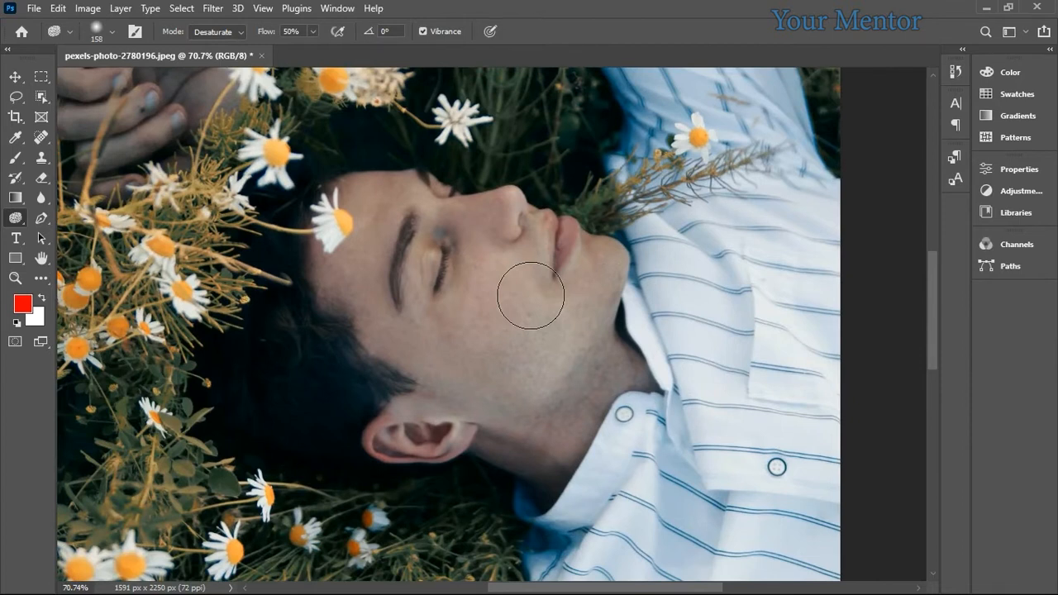
pyautogui.rightClick(14, 217)
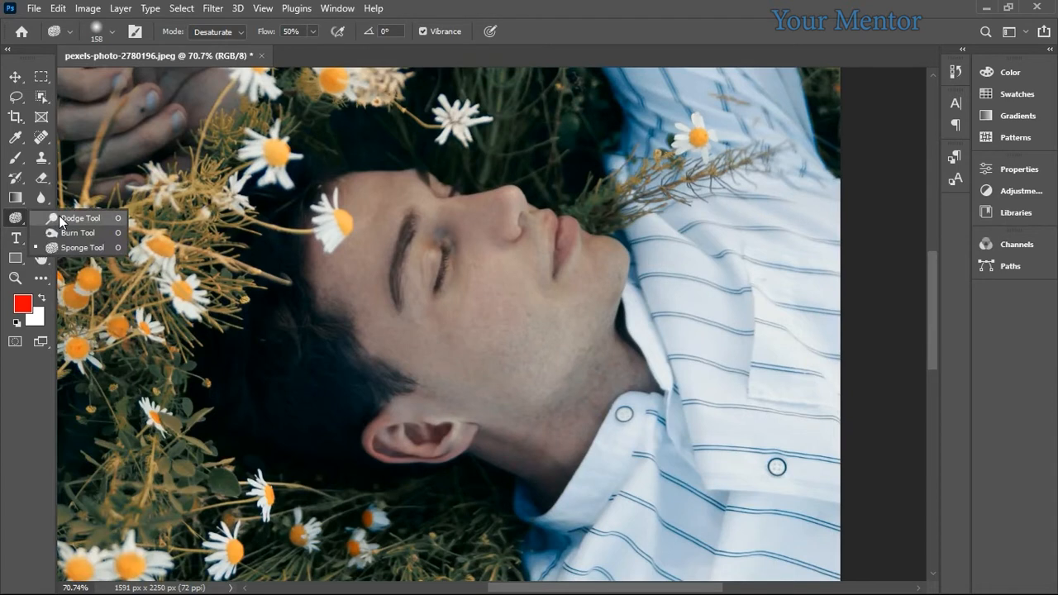
pyautogui.click(60, 217)
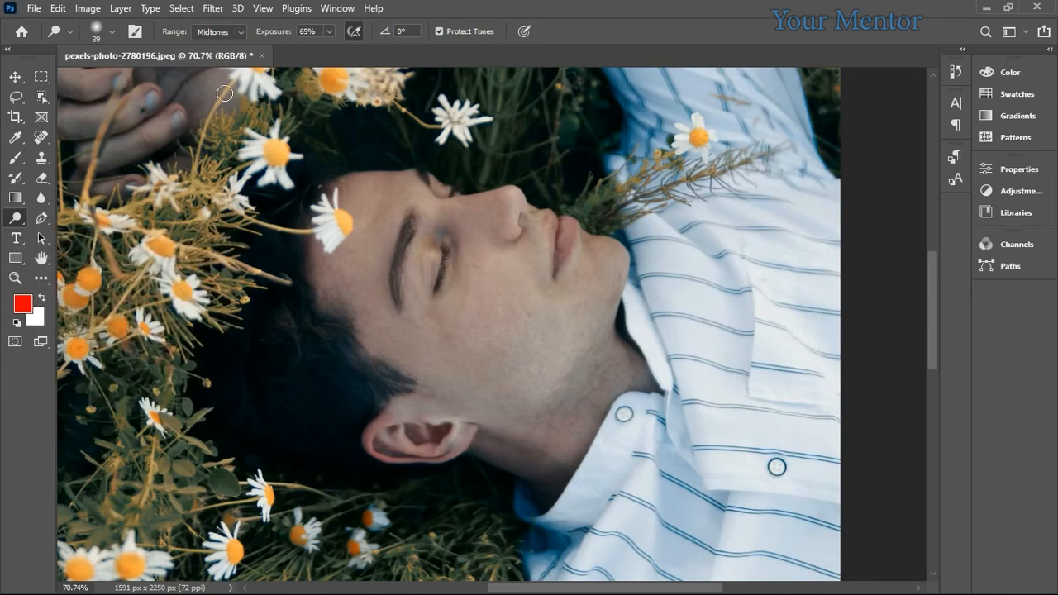
pyautogui.click(212, 33)
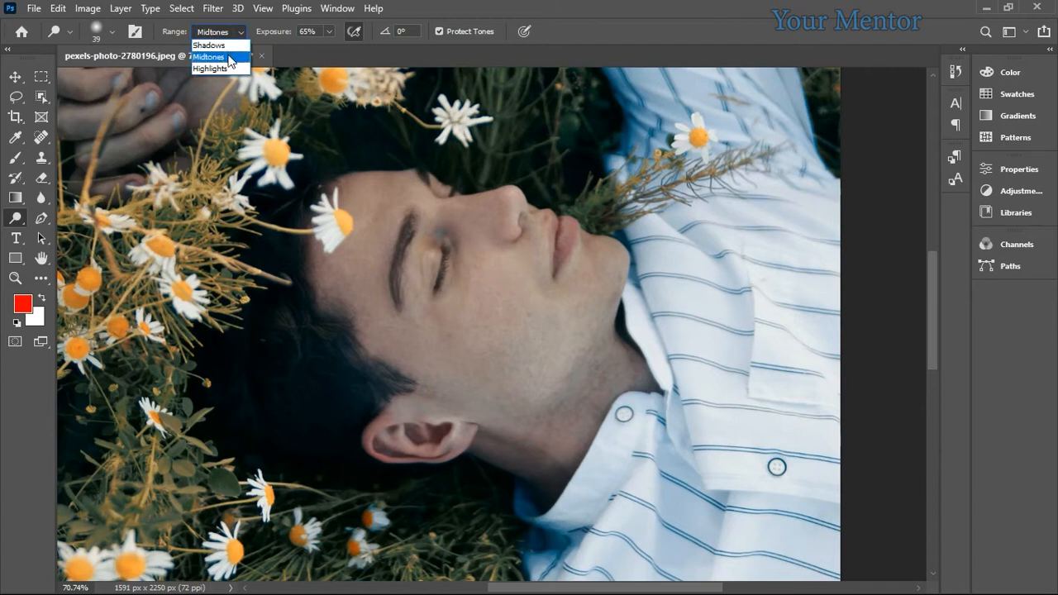
pyautogui.click(224, 34)
pyautogui.click(226, 33)
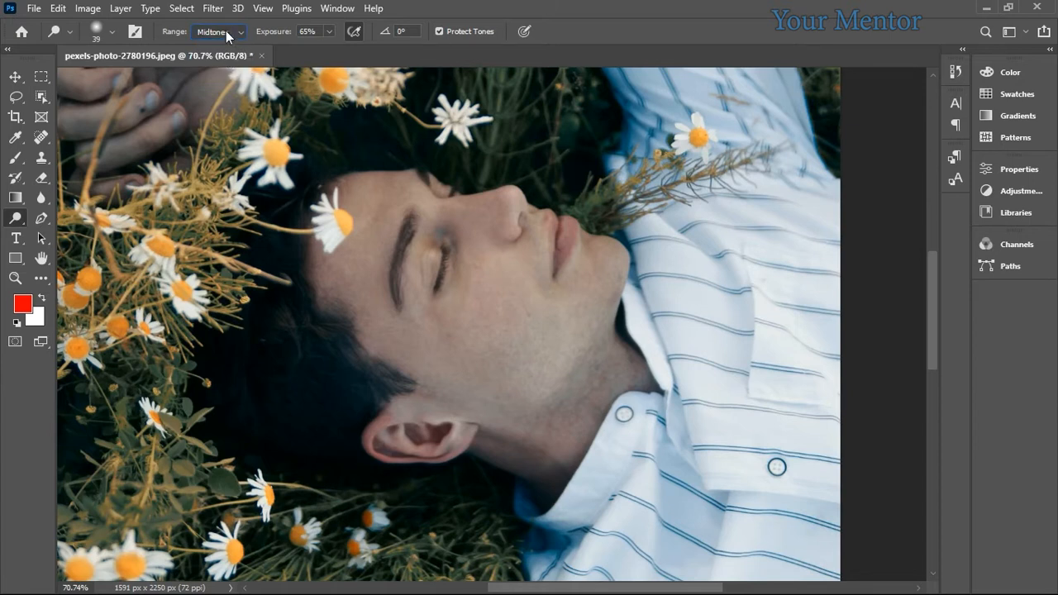
pyautogui.click(225, 31)
# Brush over the forehead, eye and cheek with a larger Dodge brush in the Shadows range at 65% exposure.
pyautogui.moveTo(485, 307)
pyautogui.mouseDown()
pyautogui.moveTo(427, 276)
pyautogui.moveTo(483, 299)
pyautogui.mouseUp()
pyautogui.scroll(5, 426, 276)
pyautogui.moveTo(405, 273)
pyautogui.mouseDown()
pyautogui.moveTo(487, 349)
pyautogui.moveTo(378, 454)
pyautogui.moveTo(311, 381)
pyautogui.moveTo(340, 345)
pyautogui.mouseUp()
pyautogui.moveTo(317, 191); pyautogui.dragTo(535, 359)
pyautogui.moveTo(430, 313)
pyautogui.mouseDown()
pyautogui.moveTo(352, 354)
pyautogui.moveTo(479, 331)
pyautogui.moveTo(460, 398)
pyautogui.moveTo(477, 325)
pyautogui.mouseUp()
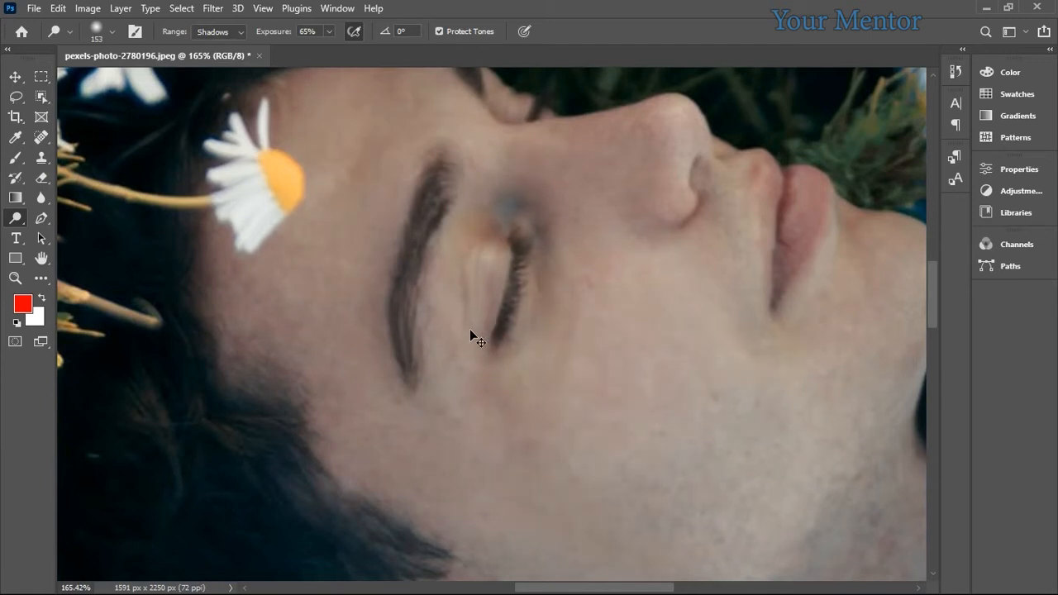
# Set the Dodge range to Highlights and brush over the cheek and eye area with a brush size of 146.
pyautogui.click(225, 32)
pyautogui.click(221, 70)
pyautogui.moveTo(638, 376); pyautogui.dragTo(498, 277)
pyautogui.keyDown('alt'); pyautogui.rightClick(499, 276); pyautogui.keyUp('alt')
pyautogui.moveTo(570, 220)
pyautogui.mouseDown()
pyautogui.moveTo(397, 413)
pyautogui.moveTo(479, 457)
pyautogui.moveTo(517, 377)
pyautogui.mouseUp()
pyautogui.moveTo(768, 280)
pyautogui.mouseDown()
pyautogui.moveTo(657, 366)
pyautogui.moveTo(484, 331)
pyautogui.moveTo(402, 364)
pyautogui.mouseUp()
# Undo the Highlights dodging strokes on the face.
pyautogui.hotkey('ctrl', 'z')
pyautogui.hotkey('ctrl', 'z')
pyautogui.hotkey('ctrl', 'z')
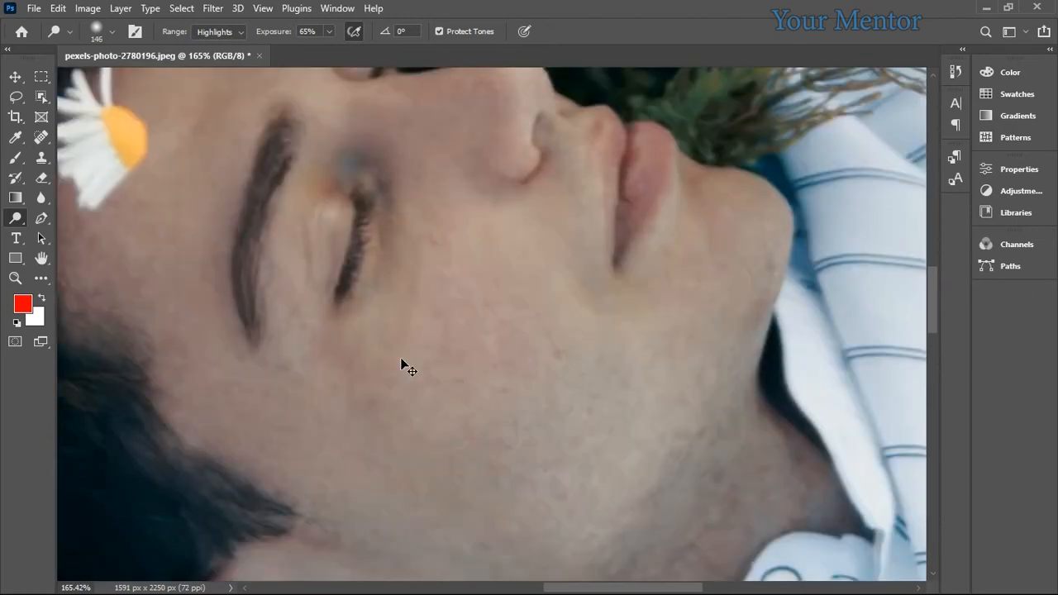
# Set the Dodge range to Midtones and lighten the cheek and jaw at 65% exposure.
pyautogui.click(216, 31)
pyautogui.click(222, 54)
pyautogui.moveTo(432, 319); pyautogui.dragTo(446, 291)
pyautogui.moveTo(528, 242)
pyautogui.mouseDown()
pyautogui.moveTo(598, 273)
pyautogui.moveTo(668, 364)
pyautogui.mouseUp()
pyautogui.moveTo(357, 418)
pyautogui.mouseDown()
pyautogui.moveTo(321, 380)
pyautogui.moveTo(397, 387)
pyautogui.mouseUp()
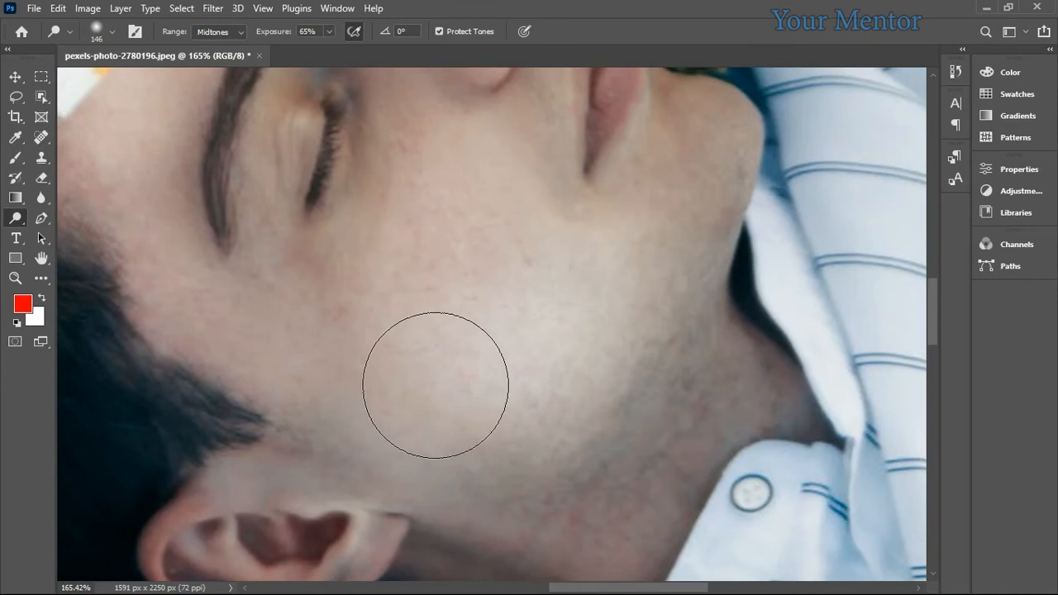
# Undo the Midtones dodging strokes on the cheek and jaw.
pyautogui.hotkey('ctrl', 'z')
pyautogui.hotkey('ctrl', 'z')
pyautogui.hotkey('ctrl', 'z')
pyautogui.hotkey('ctrl', 'z')
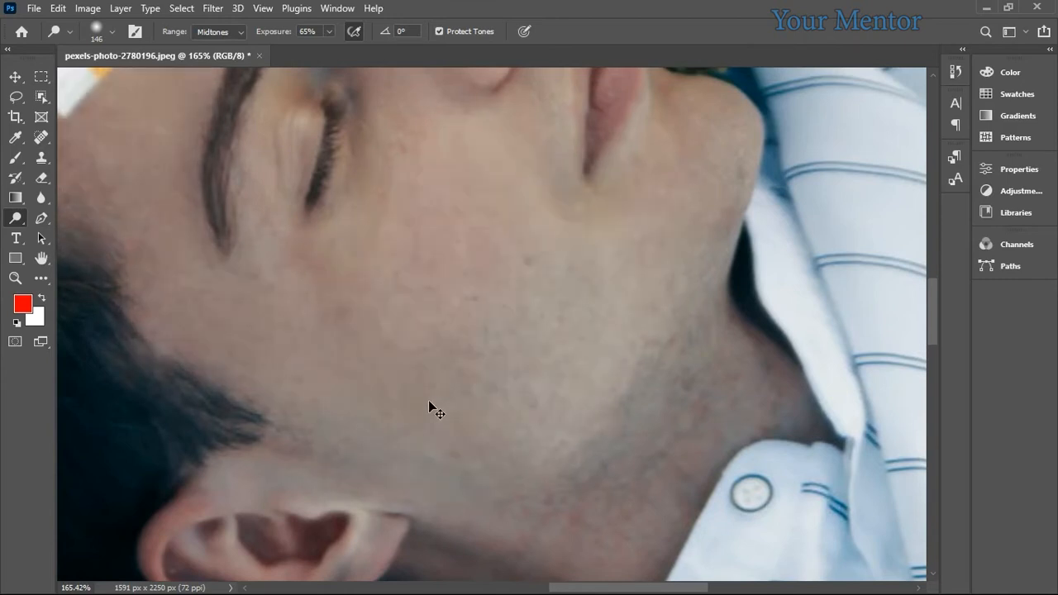
# Lower the Dodge exposure to 11%, keep the Midtones range and brush lightly over the cheek and jaw.
pyautogui.click(329, 33)
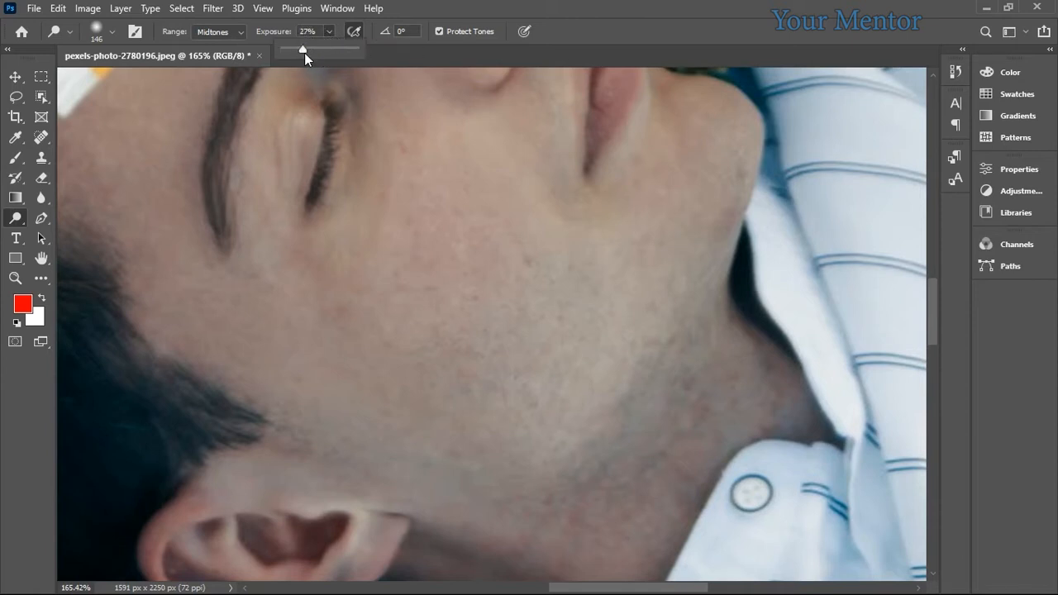
pyautogui.moveTo(293, 52); pyautogui.dragTo(291, 53)
pyautogui.click(246, 34)
pyautogui.click(237, 59)
pyautogui.moveTo(591, 258)
pyautogui.mouseDown()
pyautogui.moveTo(508, 347)
pyautogui.moveTo(432, 208)
pyautogui.moveTo(342, 375)
pyautogui.moveTo(632, 270)
pyautogui.mouseUp()
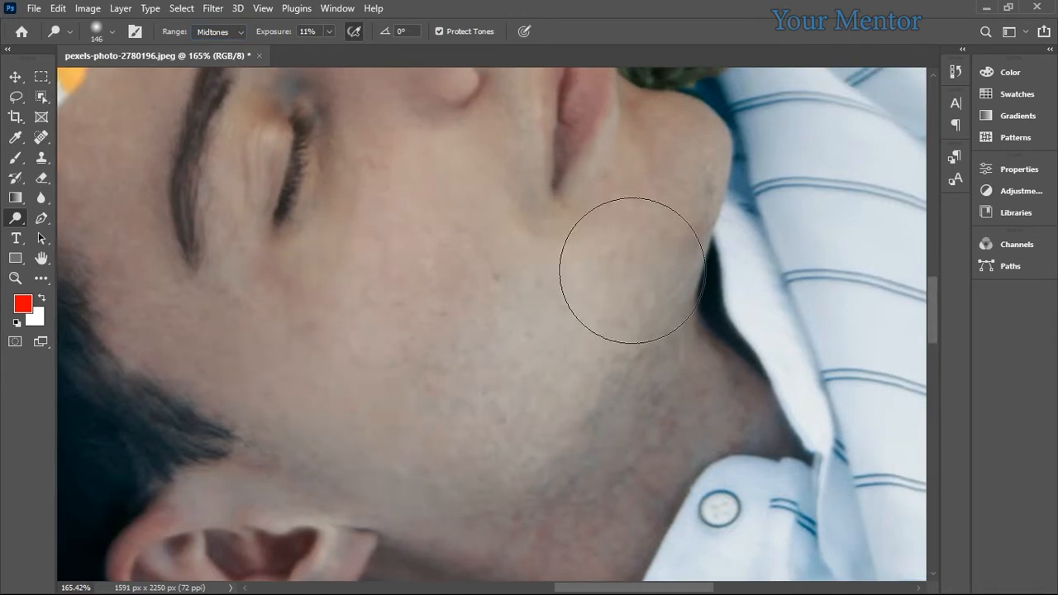
pyautogui.moveTo(347, 356); pyautogui.dragTo(414, 429)
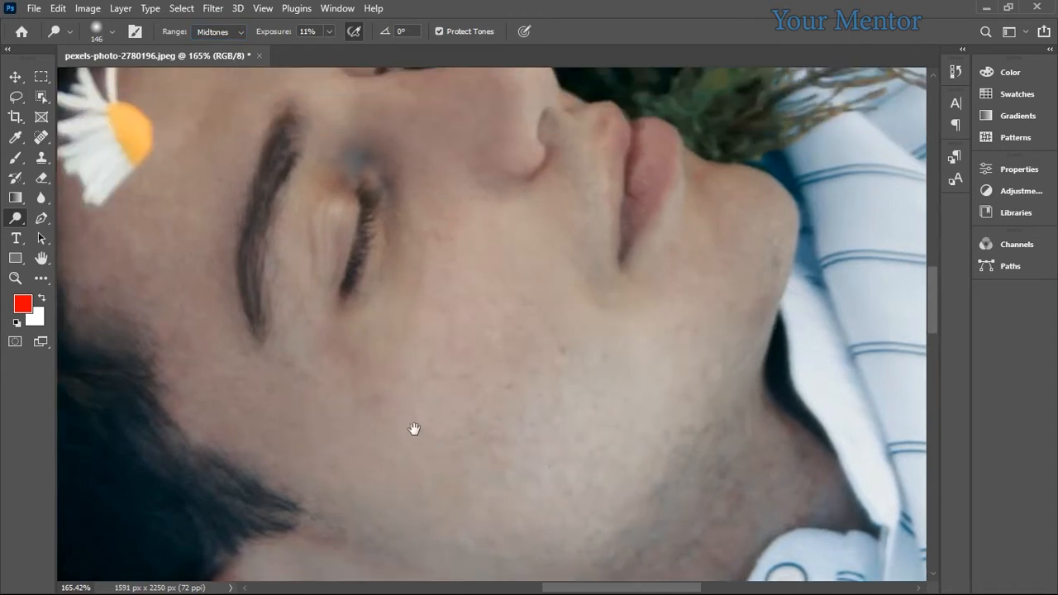
# Raise the Dodge exposure to 90%, test it with strokes on the cheek and jaw, and undo those strokes.
pyautogui.click(328, 34)
pyautogui.moveTo(375, 59); pyautogui.dragTo(387, 61)
pyautogui.moveTo(572, 303); pyautogui.dragTo(542, 288)
pyautogui.moveTo(659, 288)
pyautogui.mouseDown()
pyautogui.moveTo(674, 267)
pyautogui.moveTo(416, 427)
pyautogui.mouseUp()
pyautogui.moveTo(488, 248); pyautogui.dragTo(343, 420)
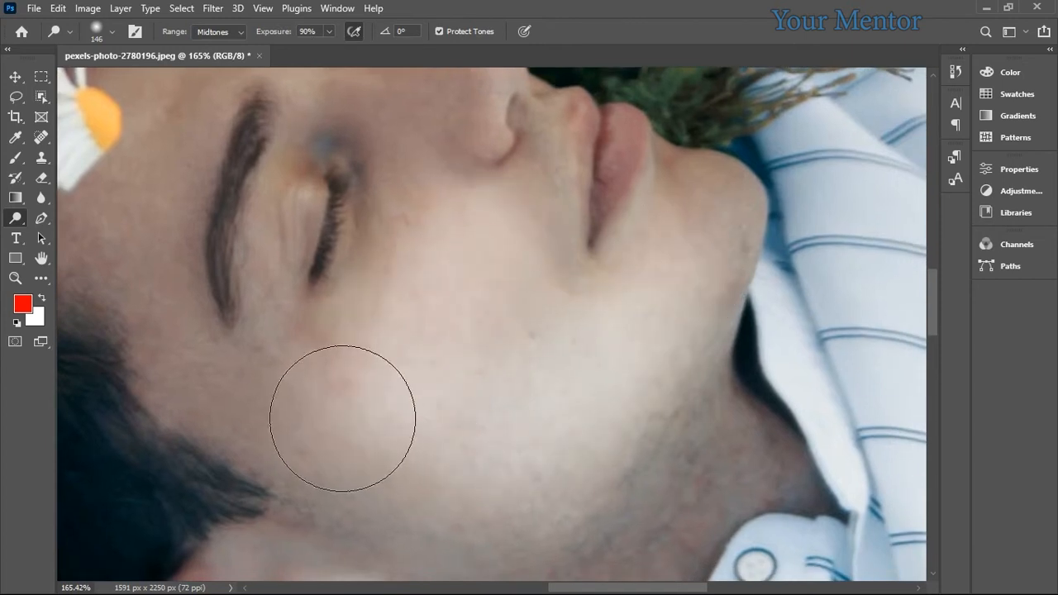
pyautogui.hotkey('ctrl', 'z')
pyautogui.hotkey('ctrl', 'z')
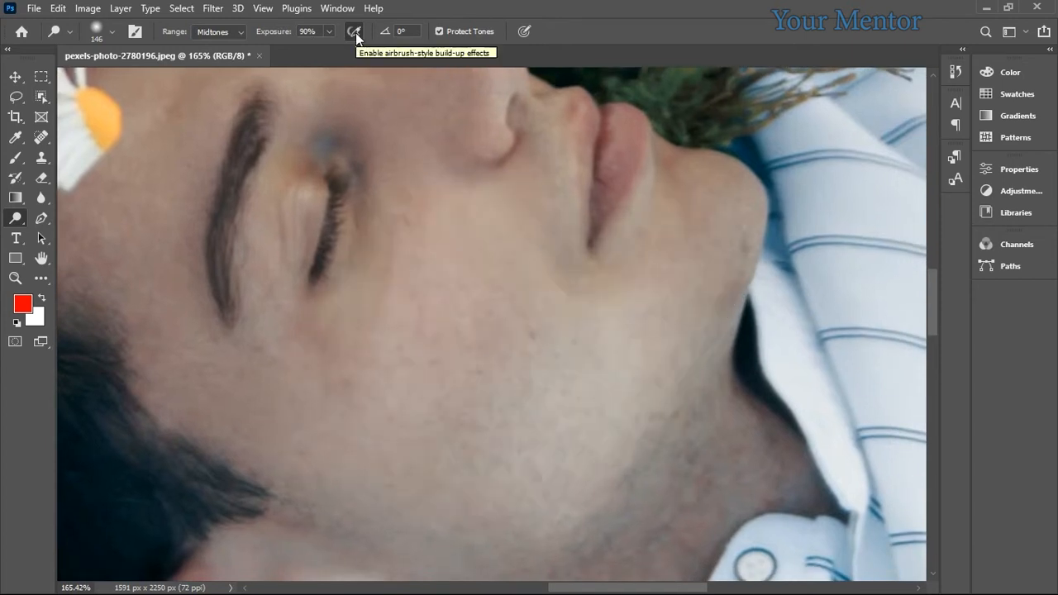
# Re-enable airbrush-style build-up and let the Dodge tool progressively lighten one spot at the centre of the cheek.
pyautogui.scroll(-1, 434, 233)
pyautogui.hscroll(1, 435, 234)
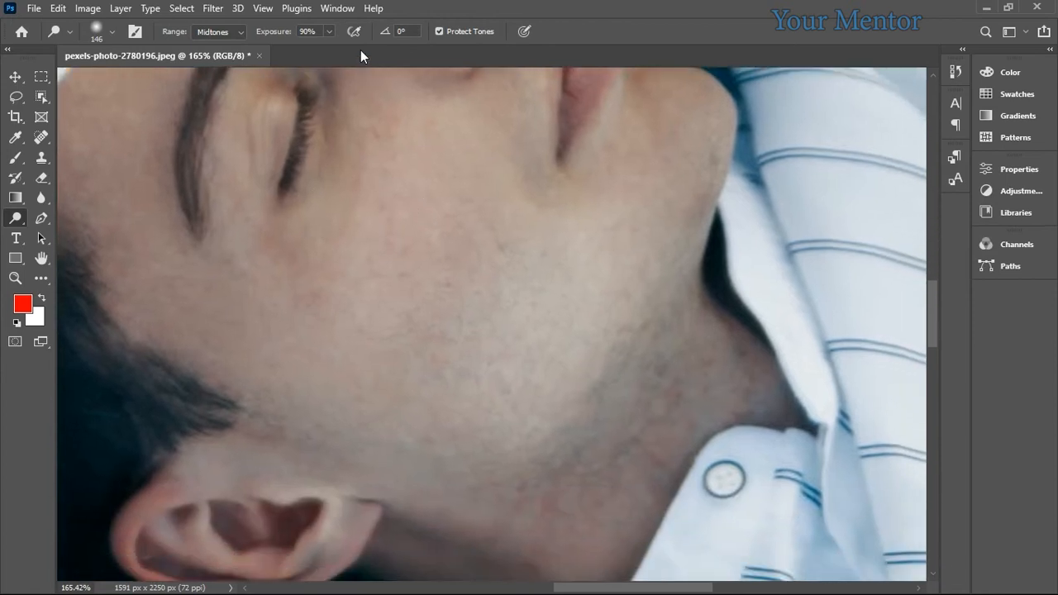
pyautogui.click(354, 33)
pyautogui.scroll(1, 420, 174)
pyautogui.hscroll(-1, 515, 316)
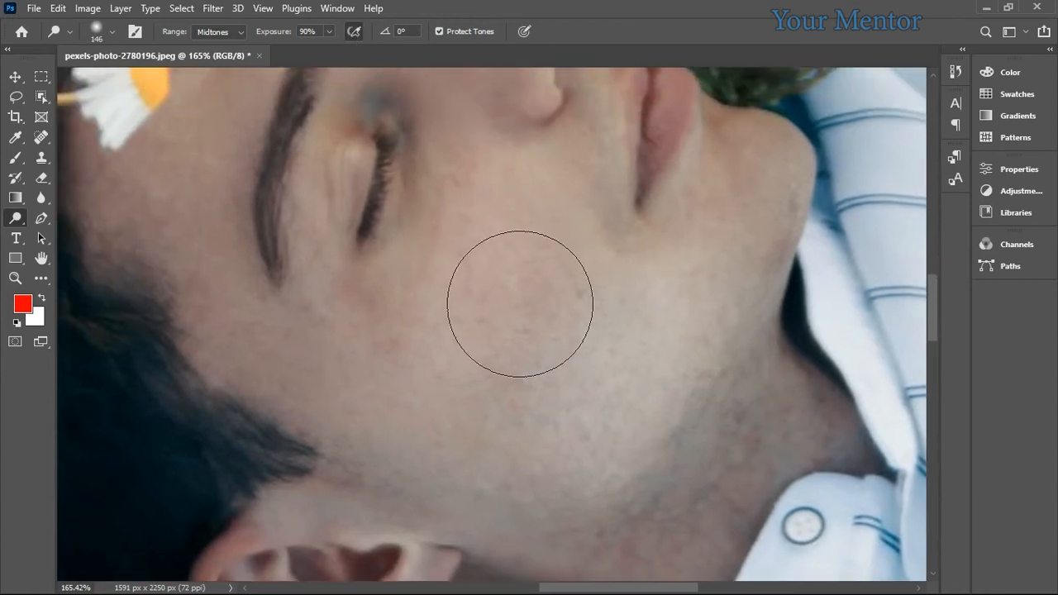
pyautogui.click(519, 304)
pyautogui.moveTo(519, 303); pyautogui.dragTo(520, 303)
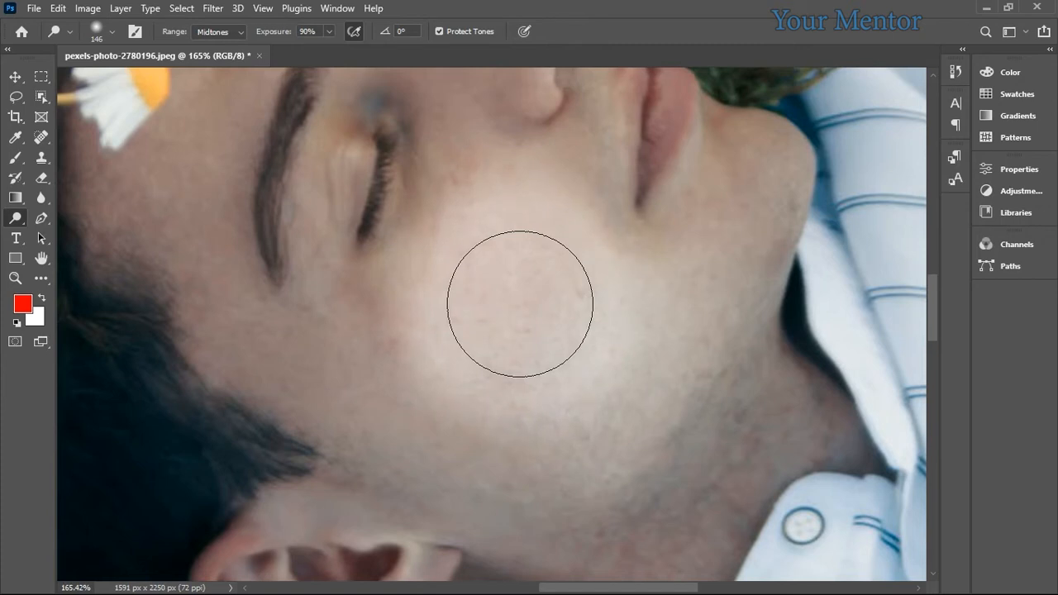
# Lighten the forehead with Protect Tones on, and turn Protect Tones off to dodge around the eye and nose.
pyautogui.moveTo(440, 296); pyautogui.dragTo(568, 429)
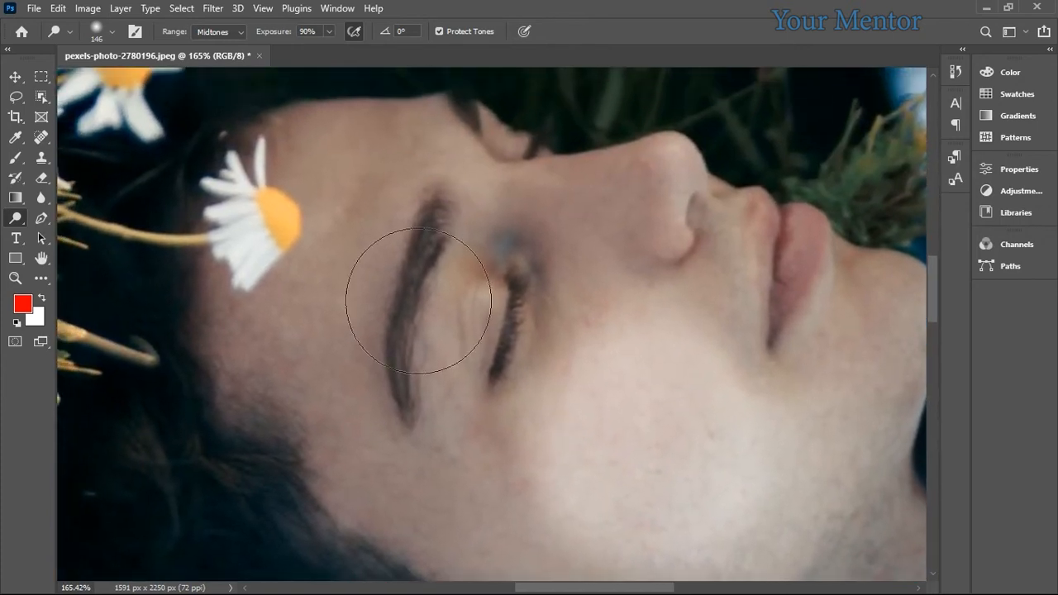
pyautogui.moveTo(383, 182)
pyautogui.mouseDown()
pyautogui.moveTo(371, 193)
pyautogui.moveTo(347, 176)
pyautogui.moveTo(363, 196)
pyautogui.moveTo(411, 156)
pyautogui.moveTo(325, 180)
pyautogui.mouseUp()
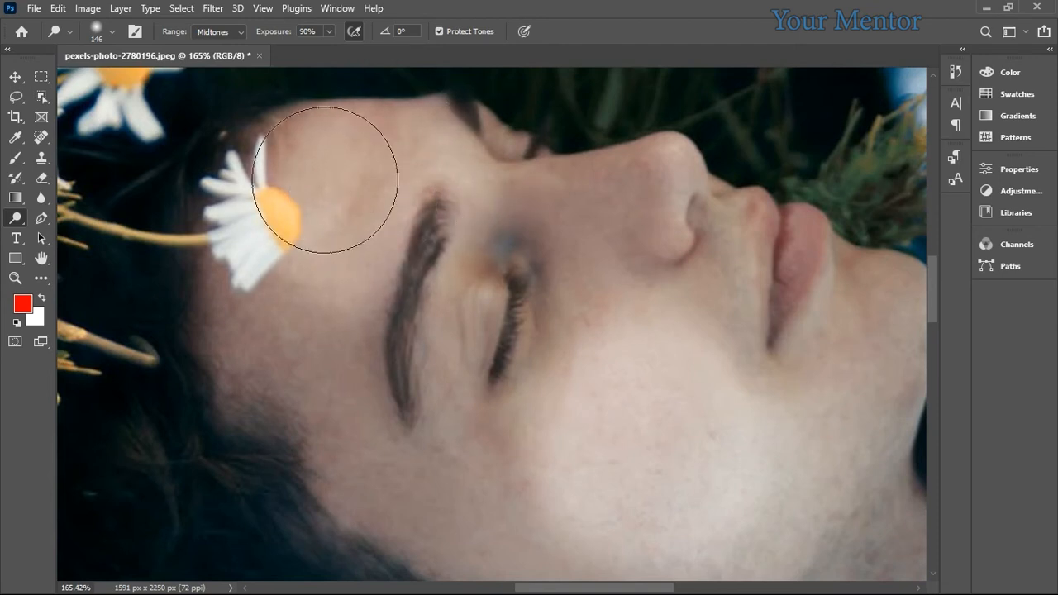
pyautogui.click(439, 32)
pyautogui.click(514, 234)
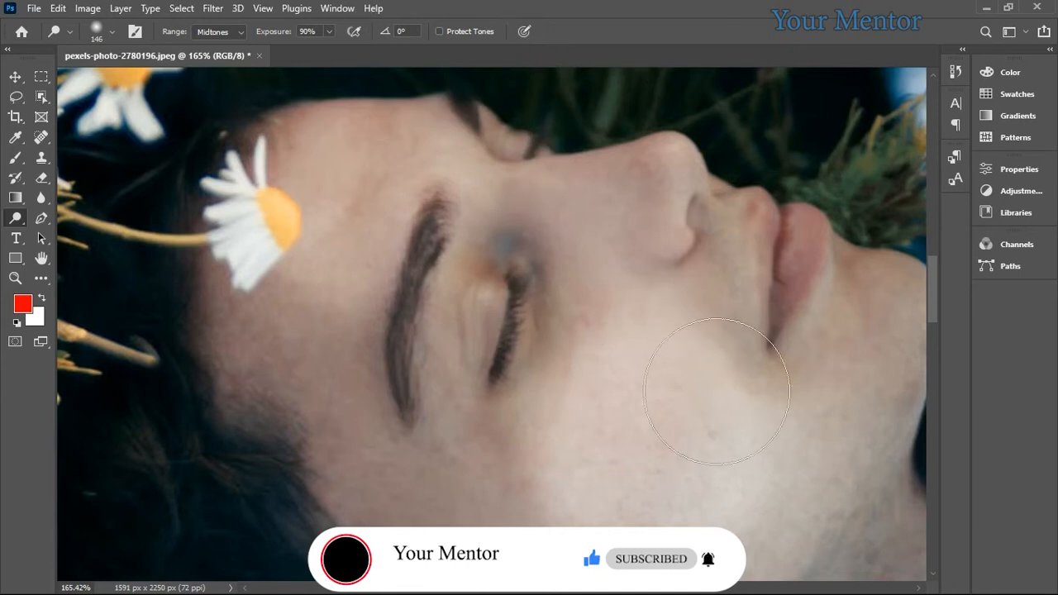
# Dodge the cheek at 90% exposure in the Midtones range with Protect Tones off.
pyautogui.moveTo(717, 391); pyautogui.dragTo(506, 265)
pyautogui.scroll(-5, 644, 343)
pyautogui.moveTo(684, 372); pyautogui.dragTo(560, 267)
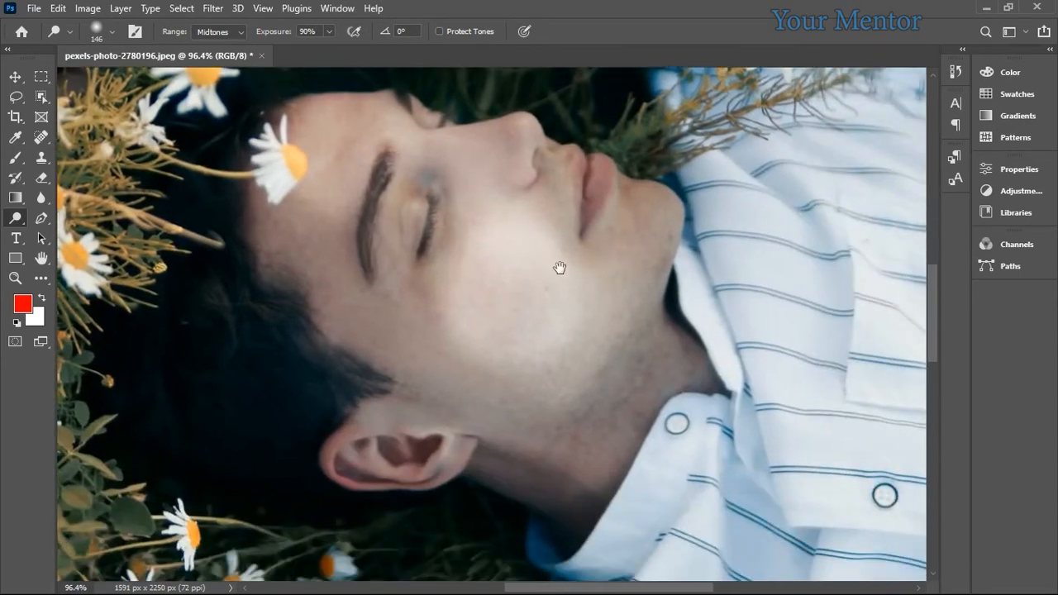
pyautogui.scroll(4, 626, 333)
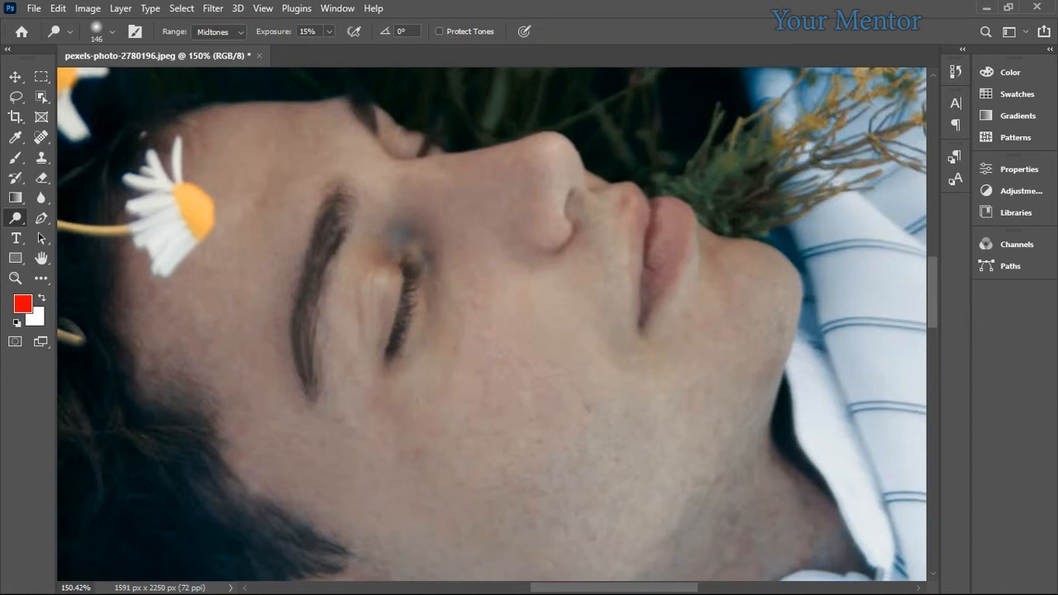
# Unlock the background layer and duplicate it for non-destructive retouching.
pyautogui.press('F7')
pyautogui.click(907, 216)
pyautogui.click(839, 224)
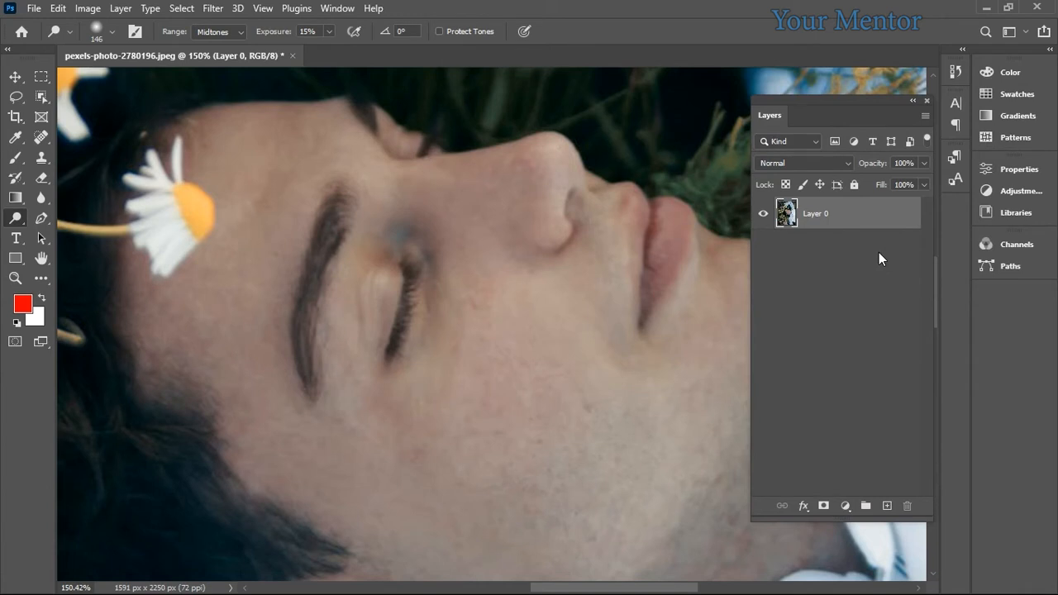
pyautogui.hotkey('ctrl', 'j')
pyautogui.moveTo(836, 107); pyautogui.dragTo(801, 98)
# Lock the original Layer 0 and make Layer 0 copy the active layer.
pyautogui.click(812, 239)
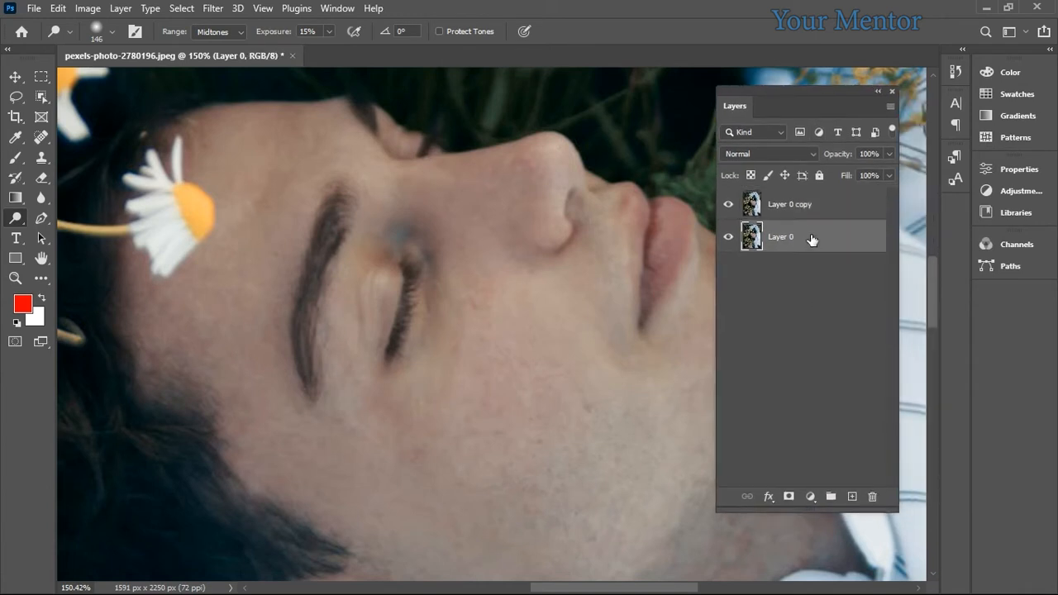
pyautogui.click(872, 495)
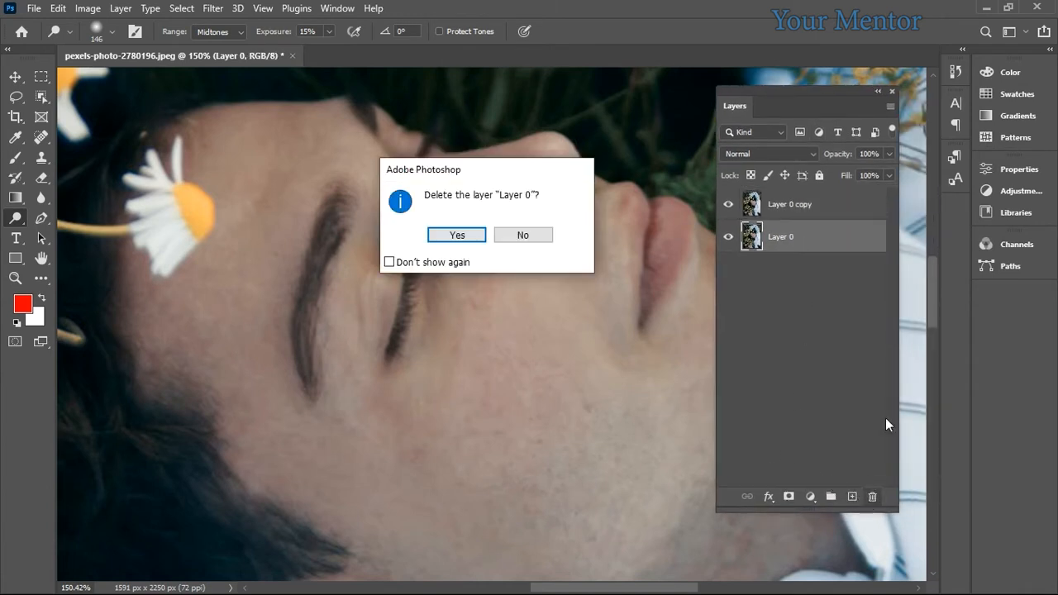
pyautogui.click(522, 234)
pyautogui.click(819, 175)
pyautogui.moveTo(809, 105); pyautogui.dragTo(857, 130)
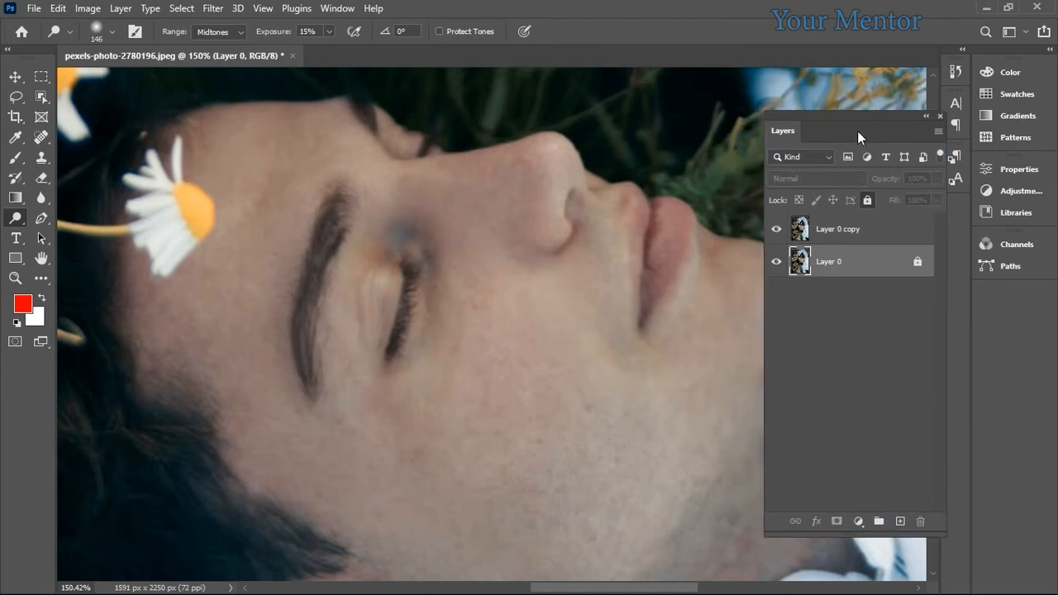
pyautogui.click(864, 232)
# With the Dodge tool at 15% Midtones exposure, set the brush to 186 px and lighten the forehead.
pyautogui.scroll(-4, 420, 314)
pyautogui.scroll(2, 398, 321)
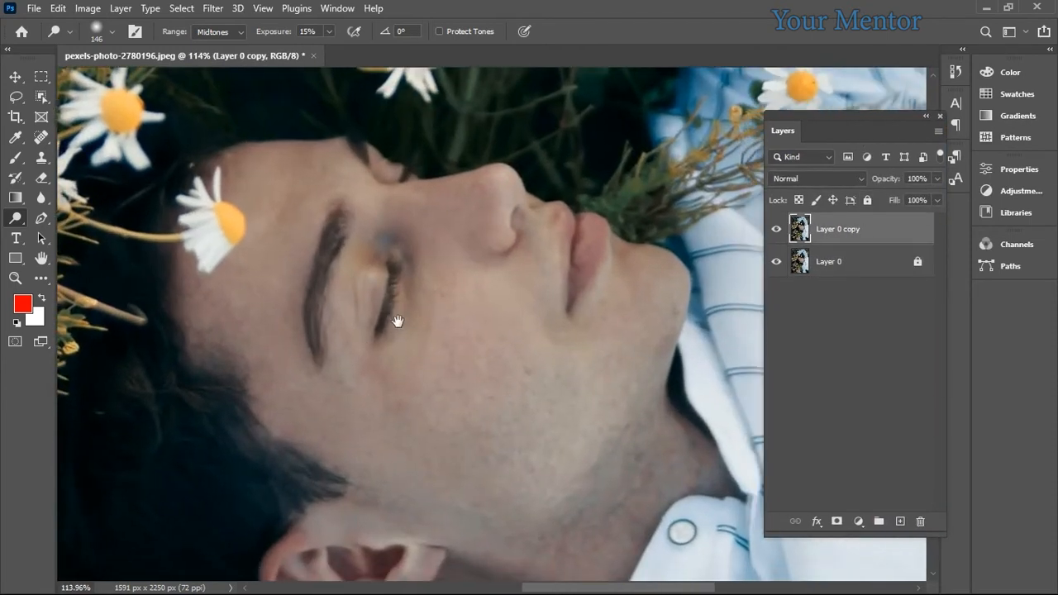
pyautogui.rightClick(15, 218)
pyautogui.click(66, 218)
pyautogui.moveTo(337, 311)
pyautogui.mouseDown()
pyautogui.moveTo(342, 273)
pyautogui.moveTo(321, 230)
pyautogui.mouseUp()
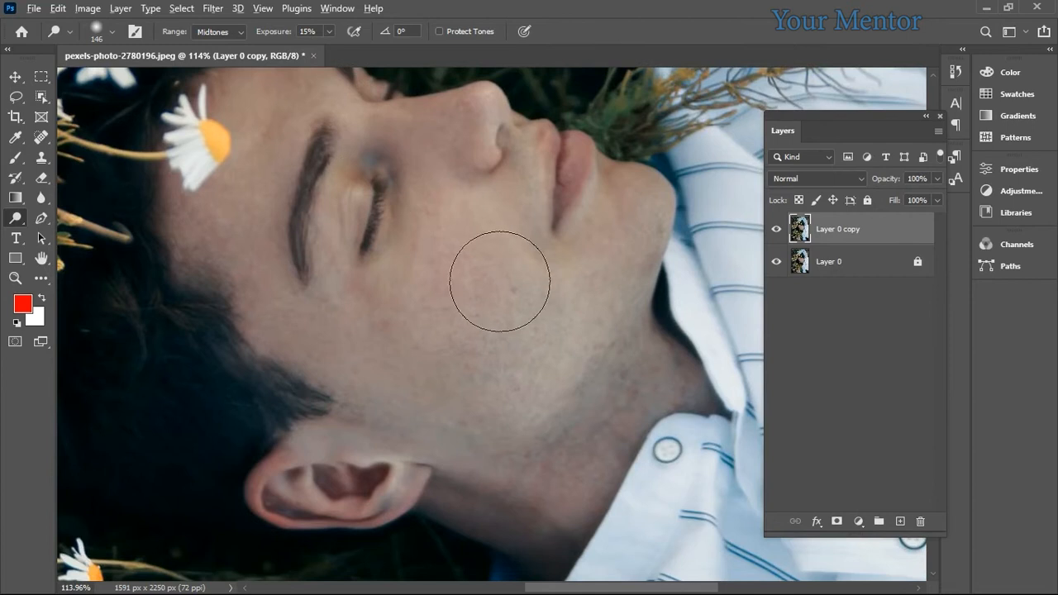
pyautogui.scroll(2, 501, 279)
pyautogui.moveTo(525, 285); pyautogui.dragTo(699, 459)
pyautogui.moveTo(480, 332); pyautogui.dragTo(554, 320)
pyautogui.moveTo(428, 224)
pyautogui.mouseDown()
pyautogui.moveTo(446, 227)
pyautogui.moveTo(447, 238)
pyautogui.mouseUp()
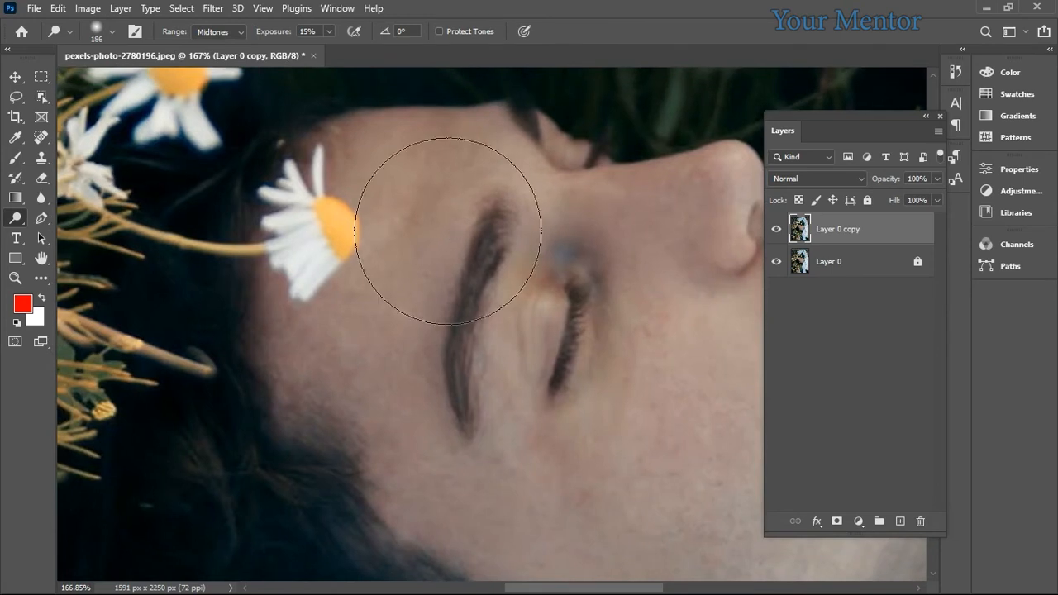
pyautogui.moveTo(413, 208)
pyautogui.mouseDown()
pyautogui.moveTo(376, 203)
pyautogui.moveTo(365, 225)
pyautogui.moveTo(353, 364)
pyautogui.moveTo(364, 401)
pyautogui.moveTo(442, 358)
pyautogui.moveTo(422, 176)
pyautogui.moveTo(350, 216)
pyautogui.moveTo(343, 301)
pyautogui.moveTo(366, 362)
pyautogui.mouseUp()
# Lighten the cheek and jaw with broad Dodge strokes.
pyautogui.moveTo(516, 412); pyautogui.dragTo(296, 210)
pyautogui.moveTo(561, 243); pyautogui.dragTo(534, 239)
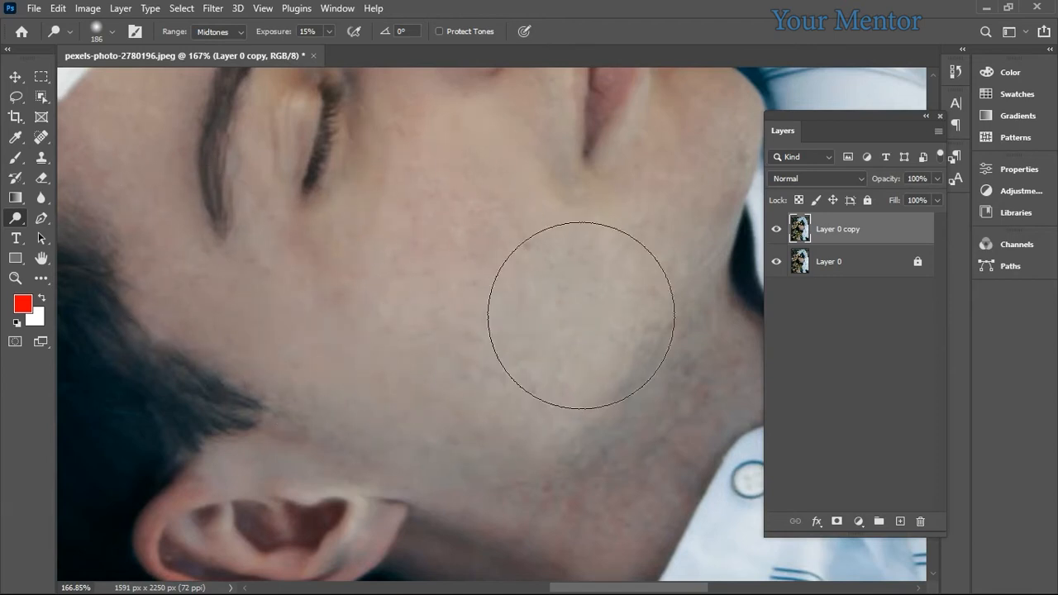
pyautogui.moveTo(614, 260); pyautogui.dragTo(468, 382)
# Reduce the Dodge brush to 121 px and lighten the chin below the mouth.
pyautogui.scroll(3, 472, 360)
pyautogui.moveTo(496, 321); pyautogui.dragTo(438, 314)
pyautogui.moveTo(641, 198)
pyautogui.mouseDown()
pyautogui.moveTo(623, 164)
pyautogui.moveTo(590, 323)
pyautogui.moveTo(591, 187)
pyautogui.moveTo(571, 286)
pyautogui.moveTo(593, 177)
pyautogui.mouseUp()
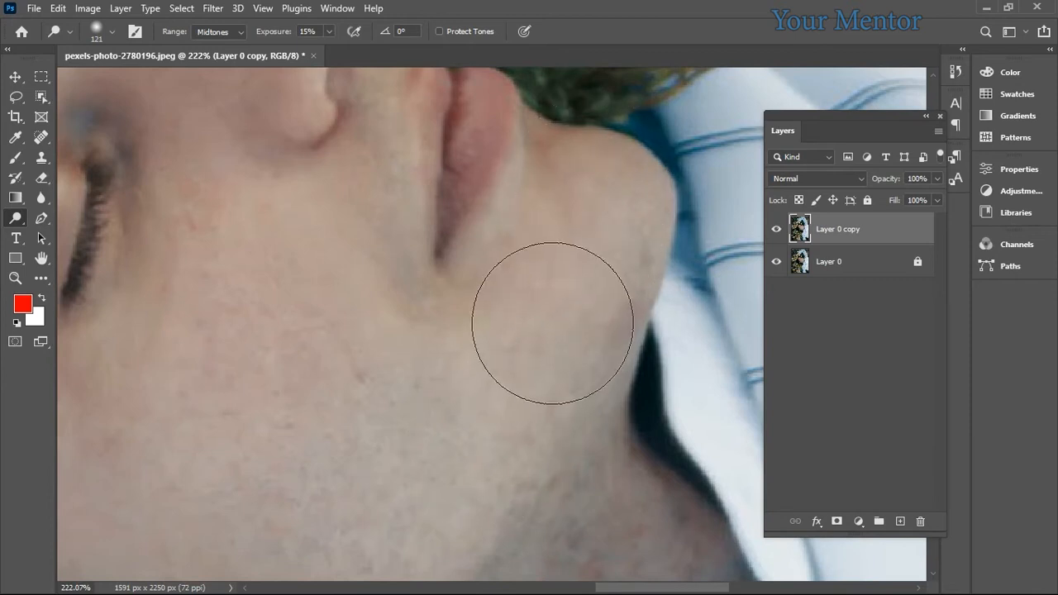
# Lighten the lower cheek, and dodge the neck between the ear and the shirt collar.
pyautogui.scroll(-3, 422, 402)
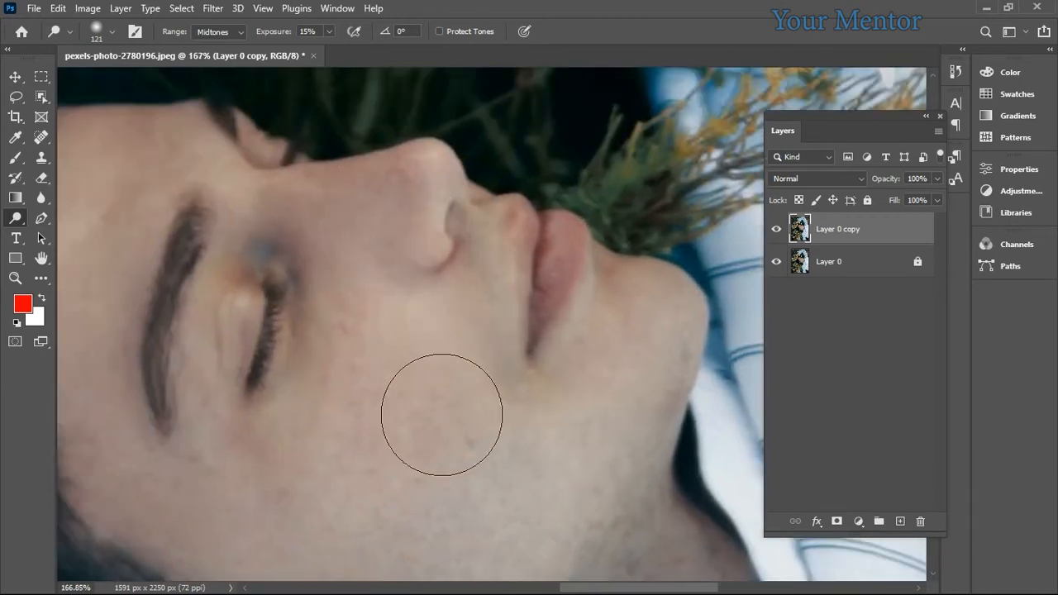
pyautogui.moveTo(405, 398); pyautogui.dragTo(546, 279)
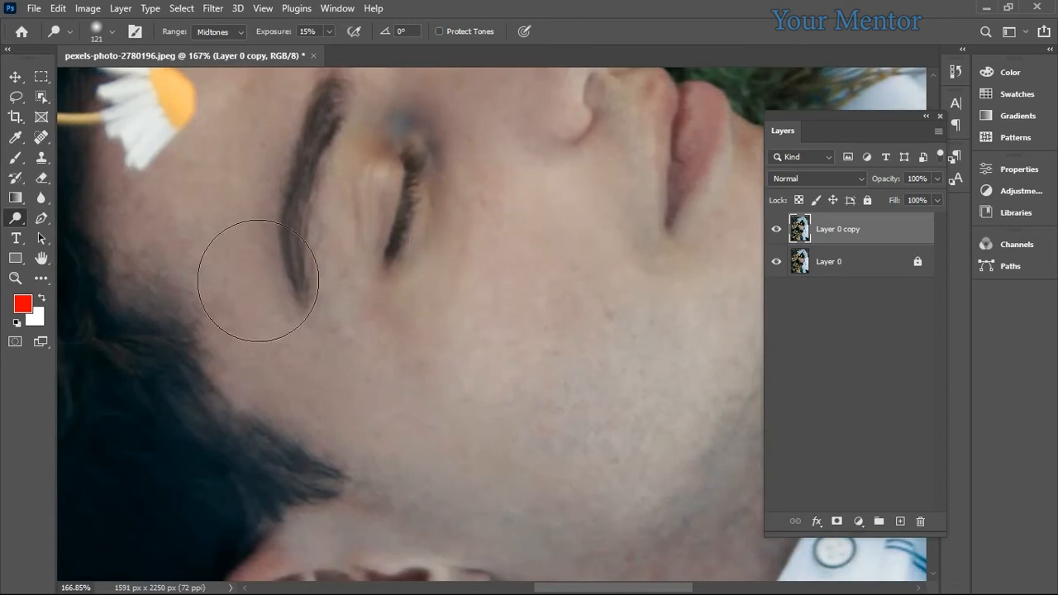
pyautogui.moveTo(661, 395); pyautogui.dragTo(470, 359)
pyautogui.moveTo(592, 421); pyautogui.dragTo(539, 288)
pyautogui.scroll(2, 534, 352)
pyautogui.moveTo(510, 326); pyautogui.dragTo(534, 235)
pyautogui.moveTo(586, 267)
pyautogui.mouseDown()
pyautogui.moveTo(569, 235)
pyautogui.moveTo(465, 361)
pyautogui.moveTo(269, 400)
pyautogui.moveTo(327, 400)
pyautogui.mouseUp()
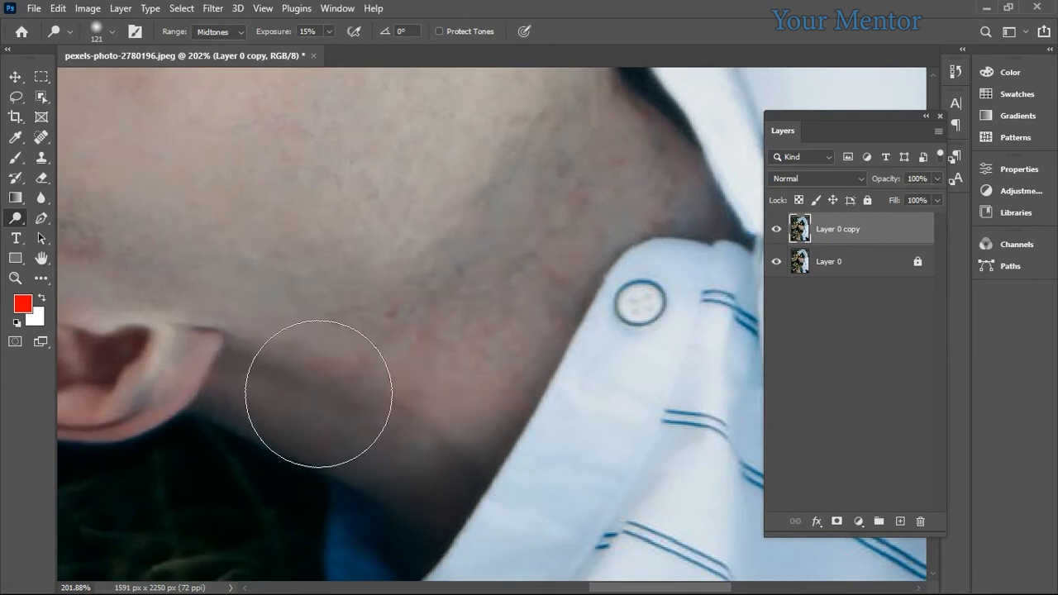
# Reduce the Dodge brush to 47 px for detail work on the chin and around the lips.
pyautogui.scroll(-4, 461, 349)
pyautogui.scroll(3, 443, 276)
pyautogui.moveTo(443, 276); pyautogui.dragTo(658, 561)
pyautogui.moveTo(618, 325); pyautogui.dragTo(399, 414)
pyautogui.scroll(5, 583, 328)
pyautogui.press('[')
pyautogui.press('[')
pyautogui.press('[')
pyautogui.press('[')
pyautogui.press('[')
pyautogui.press('[')
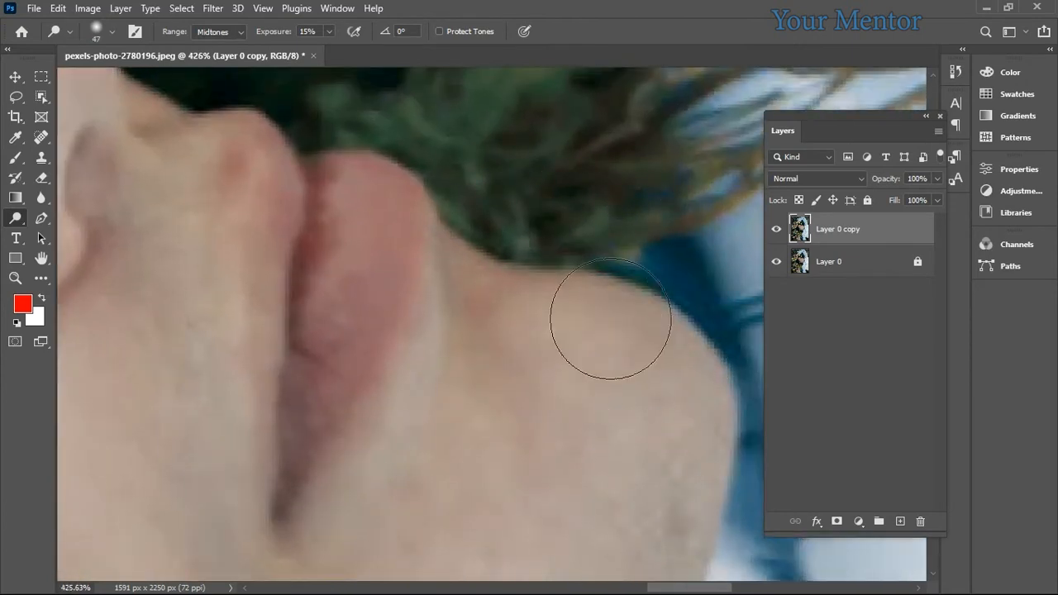
# Dodge the small areas between the lips and nose, and set the brush to 121 px.
pyautogui.scroll(-2, 391, 303)
pyautogui.moveTo(392, 303); pyautogui.dragTo(731, 365)
pyautogui.moveTo(365, 253); pyautogui.dragTo(571, 263)
pyautogui.moveTo(388, 187); pyautogui.dragTo(440, 194)
pyautogui.scroll(-3, 307, 338)
pyautogui.moveTo(321, 369); pyautogui.dragTo(256, 161)
pyautogui.moveTo(101, 276); pyautogui.dragTo(174, 248)
pyautogui.scroll(-3, 456, 278)
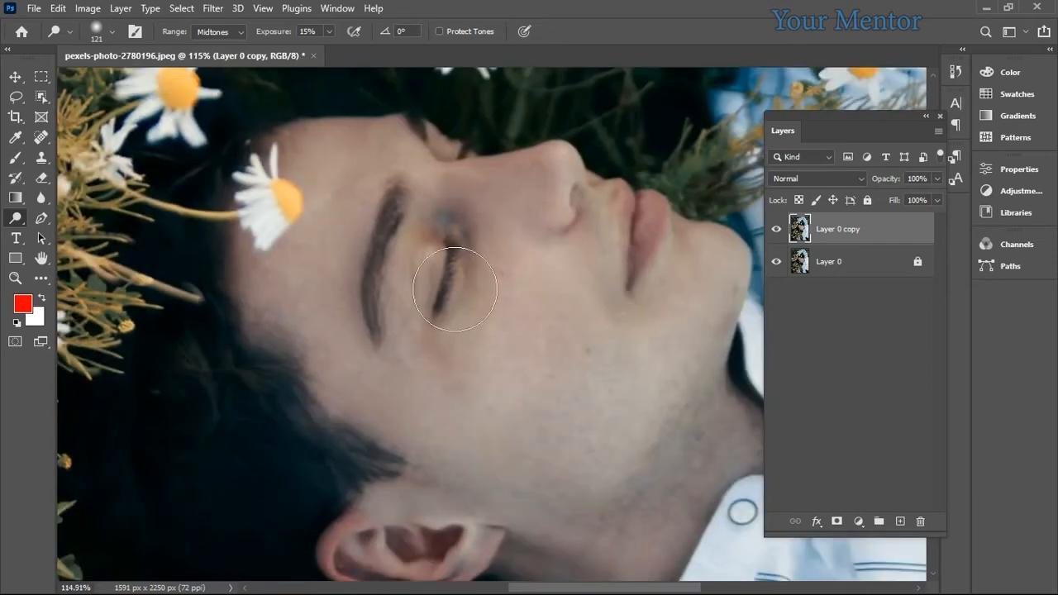
# Reduce the Dodge brush to 66 px and lighten the bridge of the nose.
pyautogui.scroll(3, 372, 188)
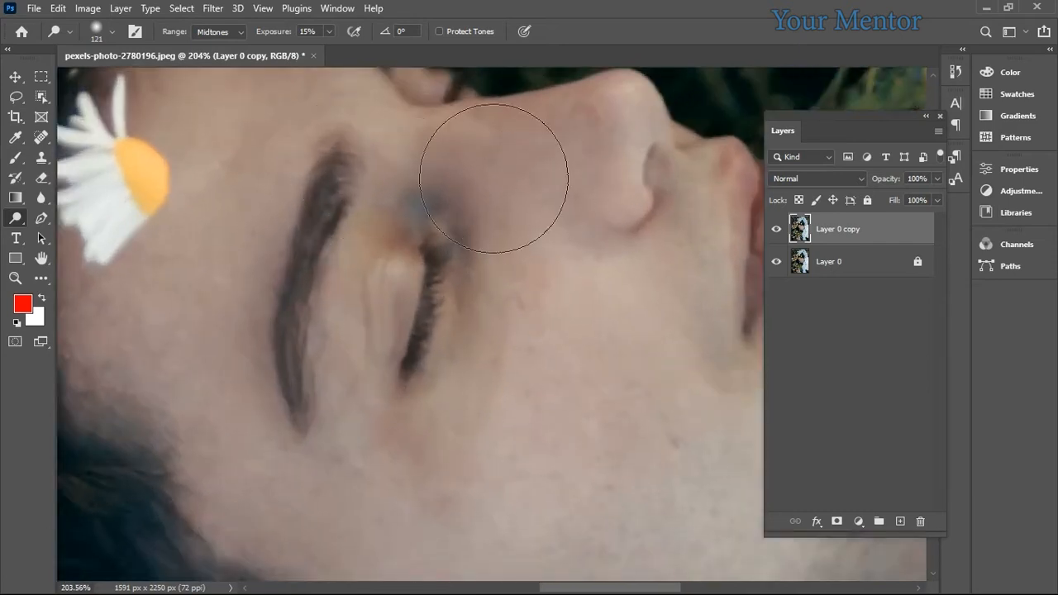
pyautogui.scroll(-2, 555, 307)
pyautogui.scroll(6, 543, 259)
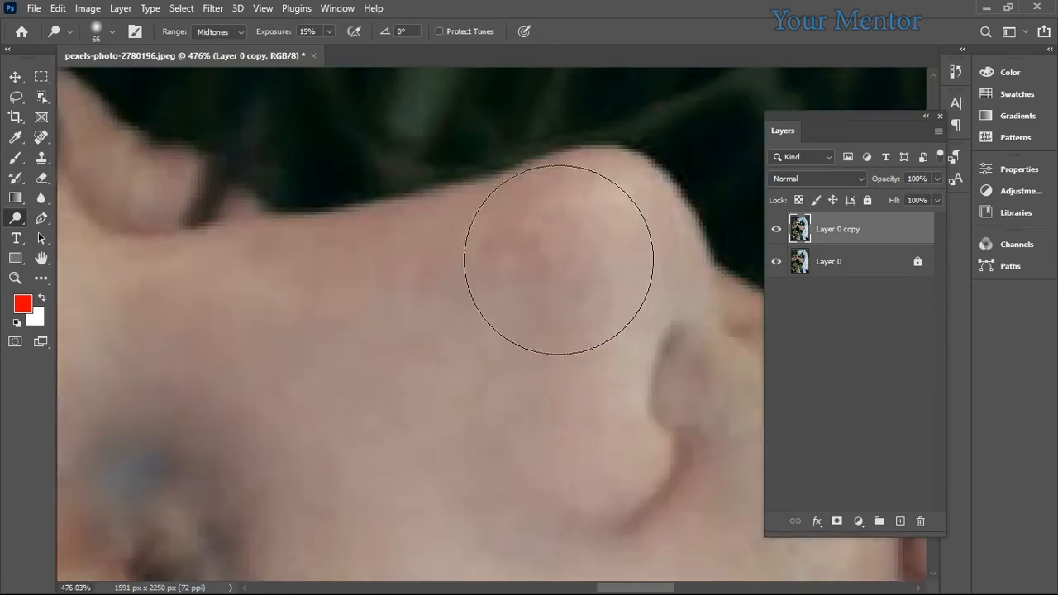
pyautogui.moveTo(275, 316); pyautogui.dragTo(508, 309)
pyautogui.hscroll(3, 259, 311)
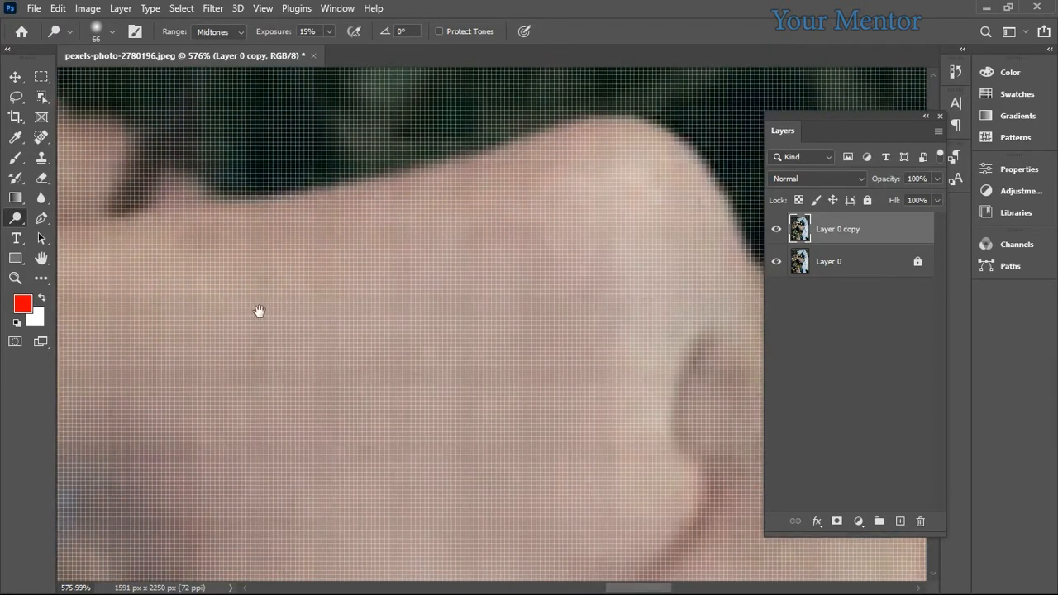
pyautogui.scroll(-6, 425, 325)
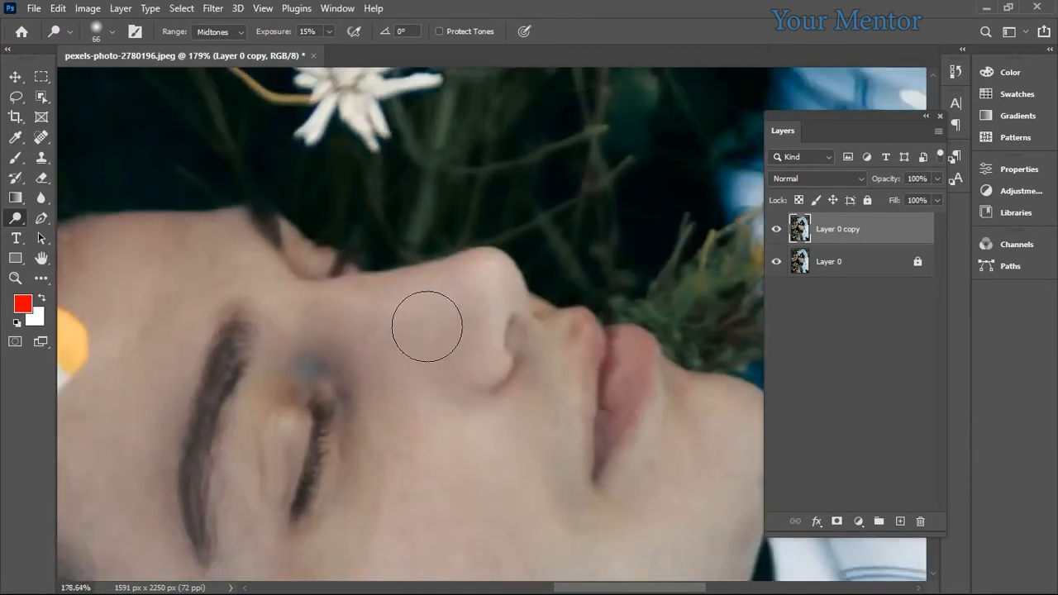
pyautogui.scroll(2, 472, 274)
pyautogui.scroll(-2, 471, 296)
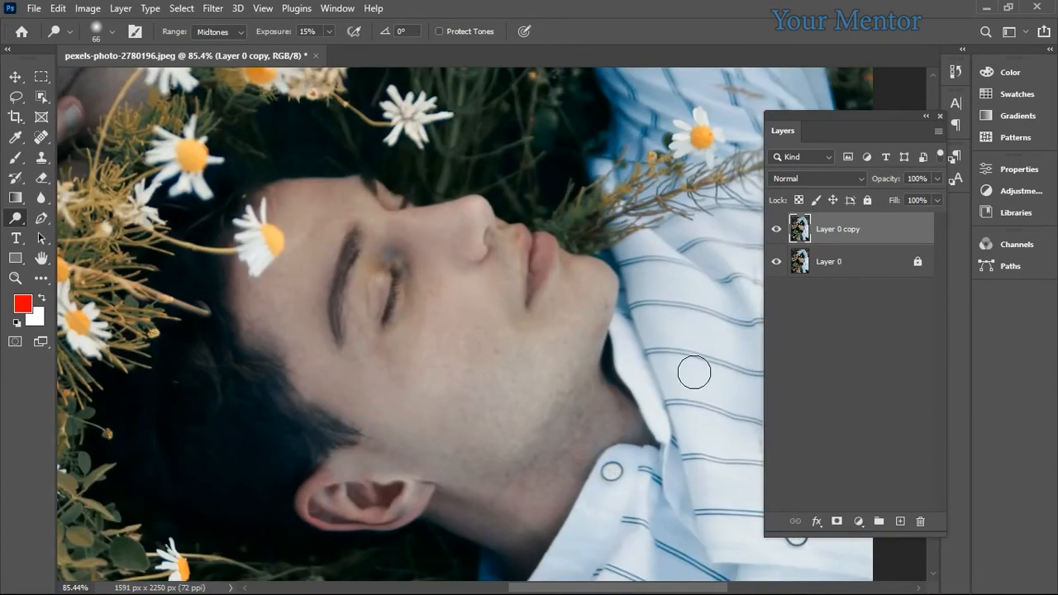
# Compare the dodged result with the original by hiding and showing Layer 0 copy.
pyautogui.click(777, 236)
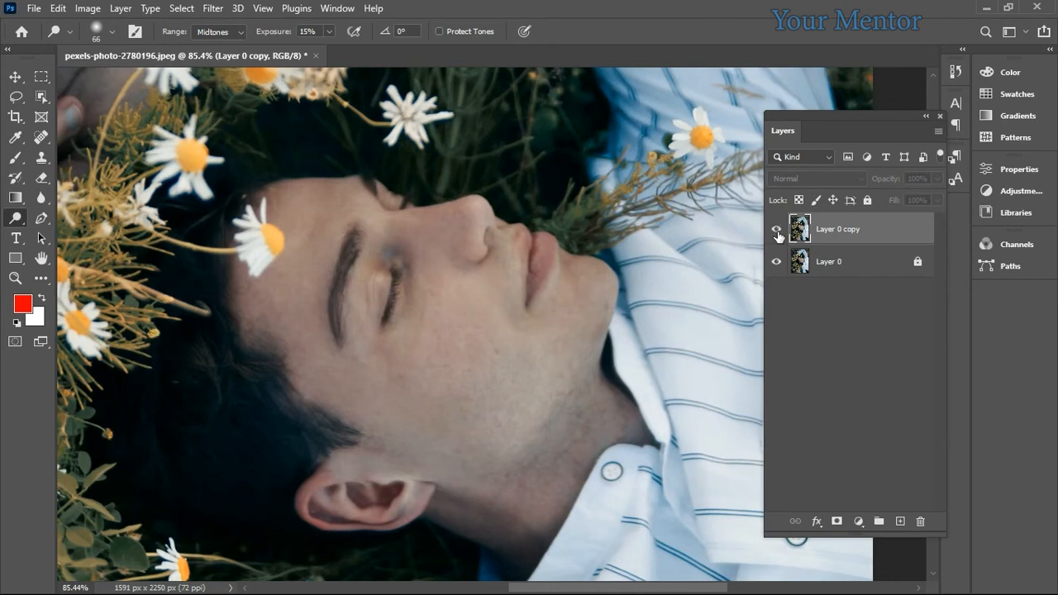
pyautogui.click(777, 233)
pyautogui.click(777, 233)
pyautogui.click(777, 233)
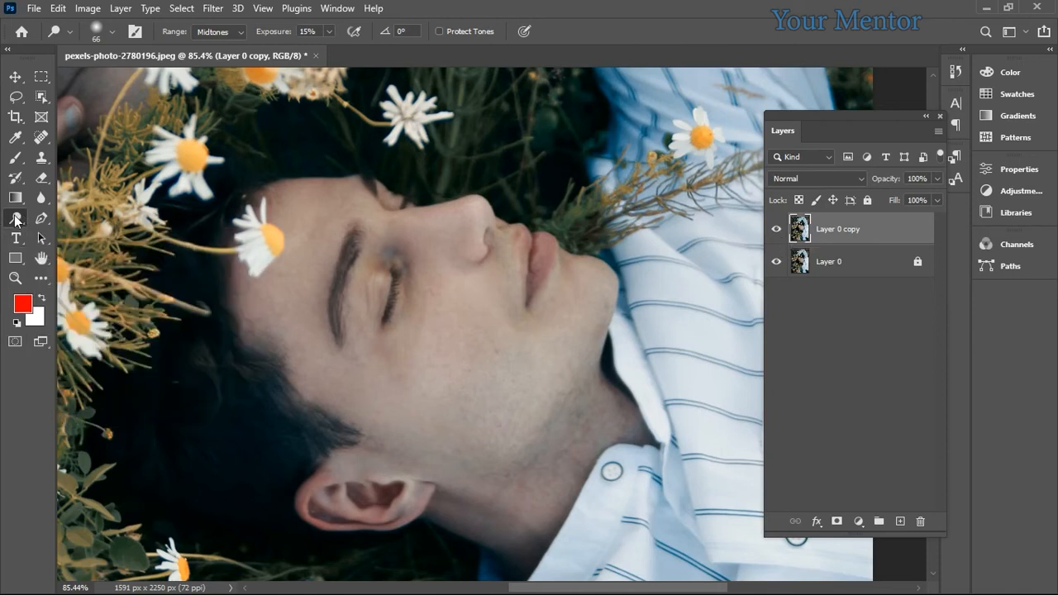
# Switch to the Burn tool with an 18 px brush and 23% exposure for the crease beside the nostril.
pyautogui.rightClick(15, 219)
pyautogui.click(67, 233)
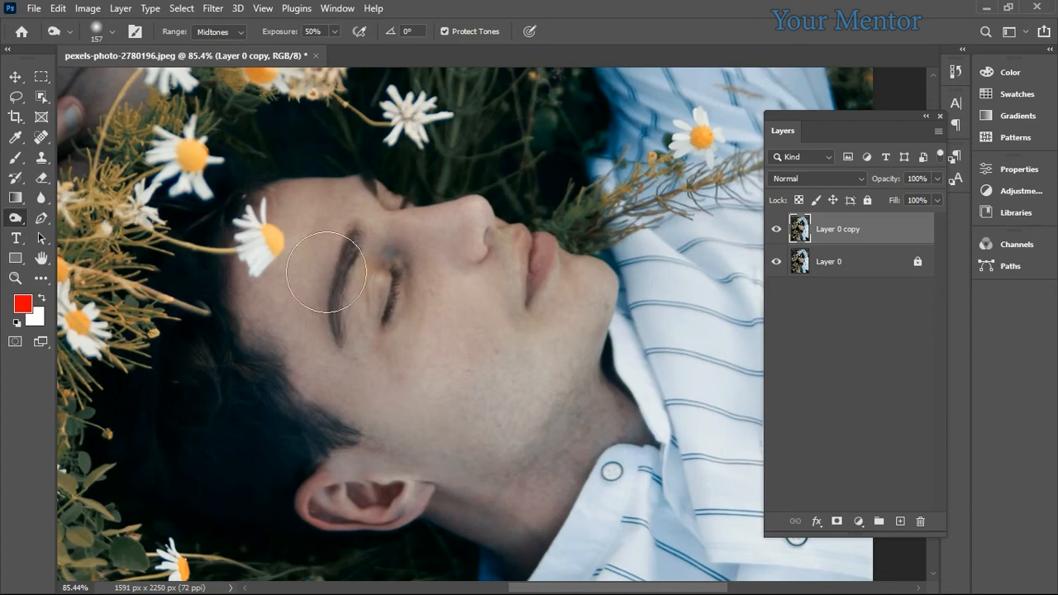
pyautogui.scroll(12, 434, 295)
pyautogui.moveTo(445, 320); pyautogui.dragTo(388, 357)
pyautogui.scroll(-5, 472, 325)
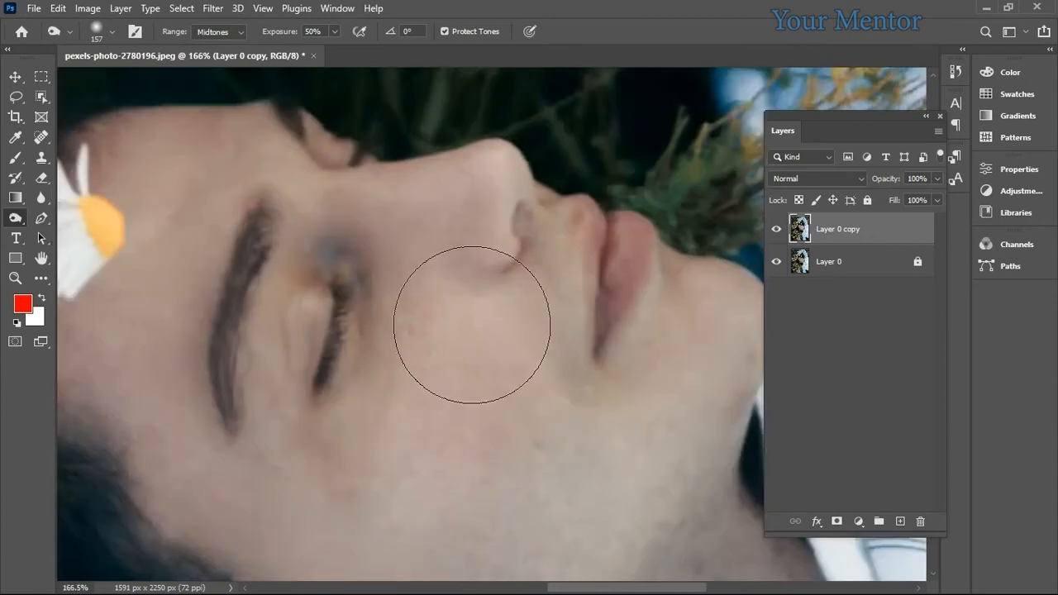
pyautogui.scroll(7, 472, 325)
pyautogui.moveTo(482, 253)
pyautogui.mouseDown()
pyautogui.moveTo(320, 240)
pyautogui.moveTo(444, 278)
pyautogui.moveTo(455, 300)
pyautogui.moveTo(401, 281)
pyautogui.mouseUp()
pyautogui.scroll(3, 472, 248)
pyautogui.scroll(4, 463, 247)
pyautogui.scroll(4, 456, 300)
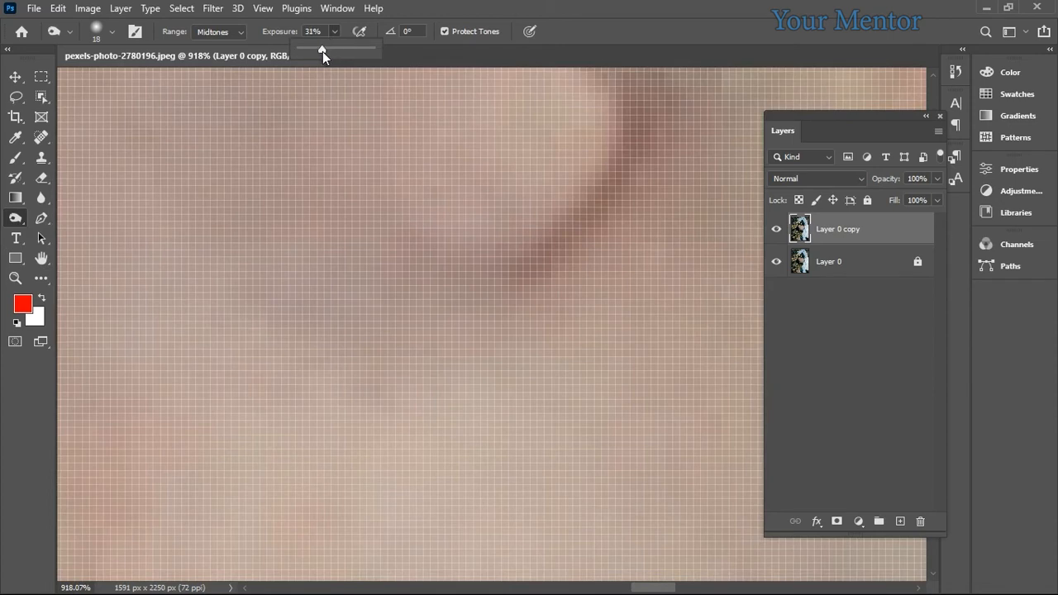
pyautogui.moveTo(432, 276); pyautogui.dragTo(430, 366)
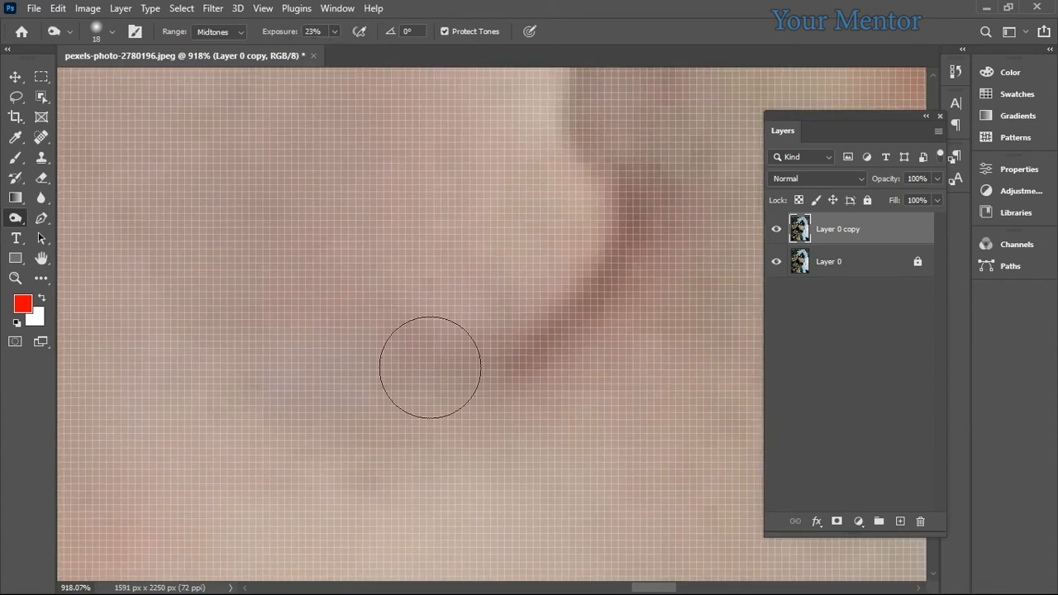
# Try burning the nostril crease with an 11 px brush at 23% exposure, and undo the strokes.
pyautogui.scroll(2, 516, 360)
pyautogui.moveTo(515, 355); pyautogui.dragTo(467, 354)
pyautogui.moveTo(631, 252)
pyautogui.mouseDown()
pyautogui.moveTo(583, 307)
pyautogui.moveTo(368, 382)
pyautogui.mouseUp()
pyautogui.hotkey('ctrl', 'z')
pyautogui.hotkey('ctrl', 'z')
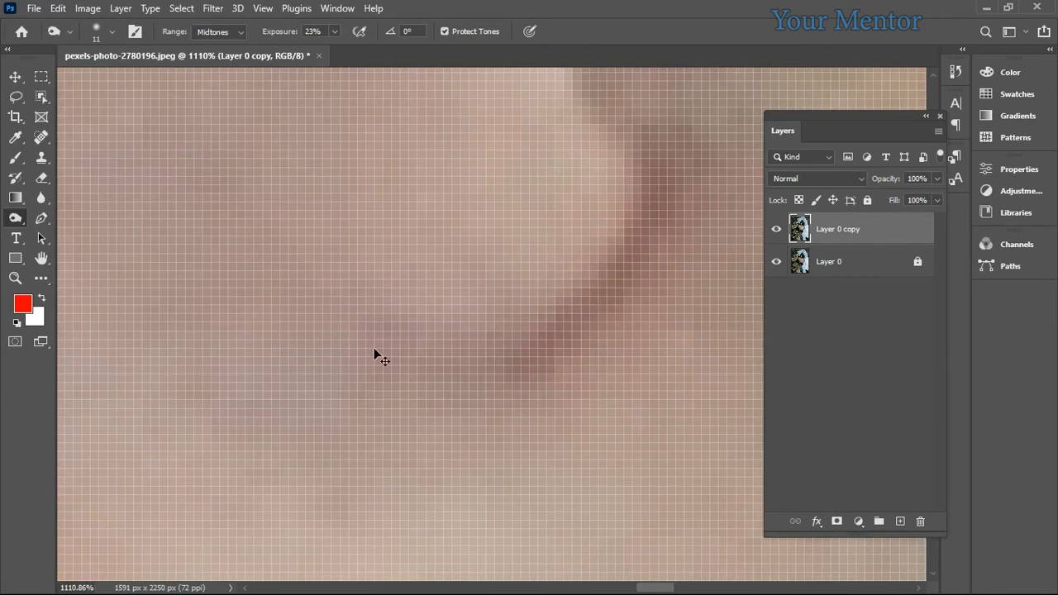
# Lower the Burn exposure to 9%, set the brush to 17 px and gently darken the nostril crease.
pyautogui.click(334, 32)
pyautogui.moveTo(338, 49); pyautogui.dragTo(326, 48)
pyautogui.keyDown('alt'); pyautogui.rightClick(362, 298); pyautogui.keyUp('alt')
pyautogui.keyDown('alt'); pyautogui.rightClick(661, 282); pyautogui.keyUp('alt')
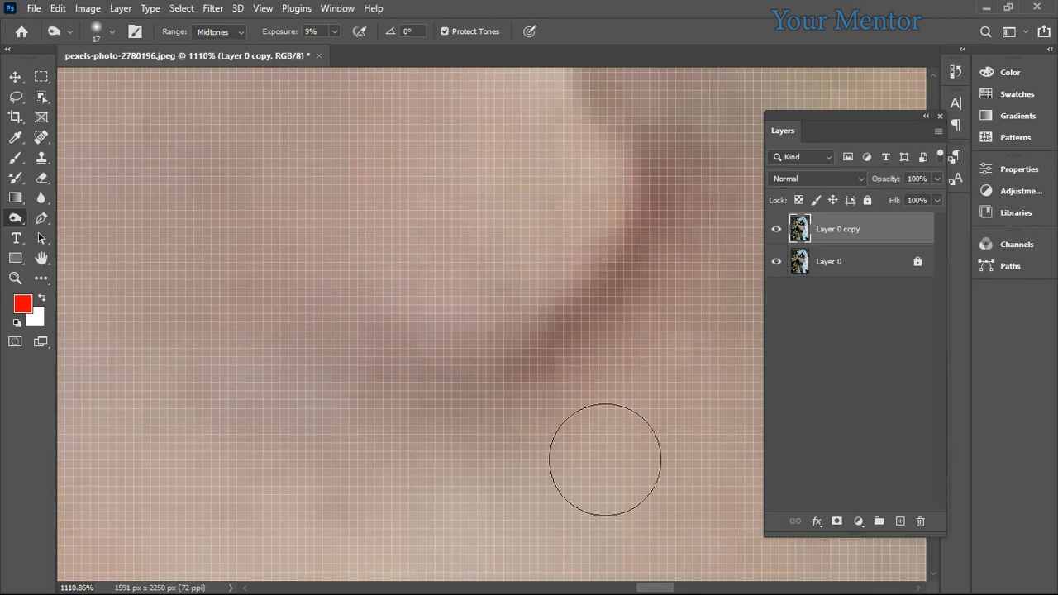
# Examine the eyebrow, eyelid, lips and chin for shadow areas to deepen.
pyautogui.scroll(-6, 577, 338)
pyautogui.scroll(3, 606, 316)
pyautogui.moveTo(600, 316); pyautogui.dragTo(660, 374)
pyautogui.moveTo(594, 405); pyautogui.dragTo(552, 281)
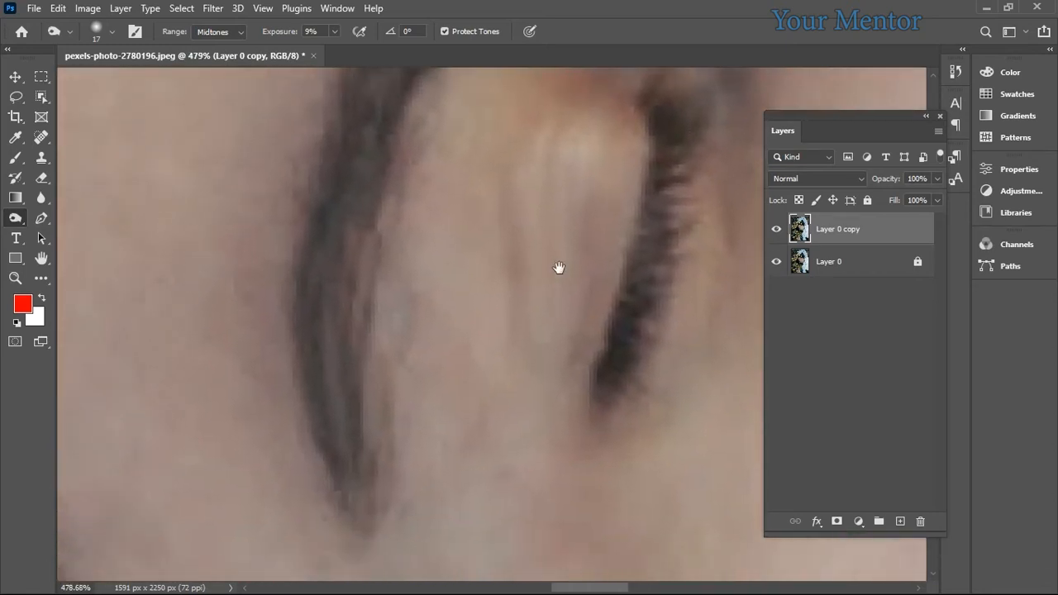
pyautogui.scroll(-4, 463, 411)
pyautogui.scroll(3, 401, 347)
pyautogui.moveTo(551, 272); pyautogui.dragTo(482, 381)
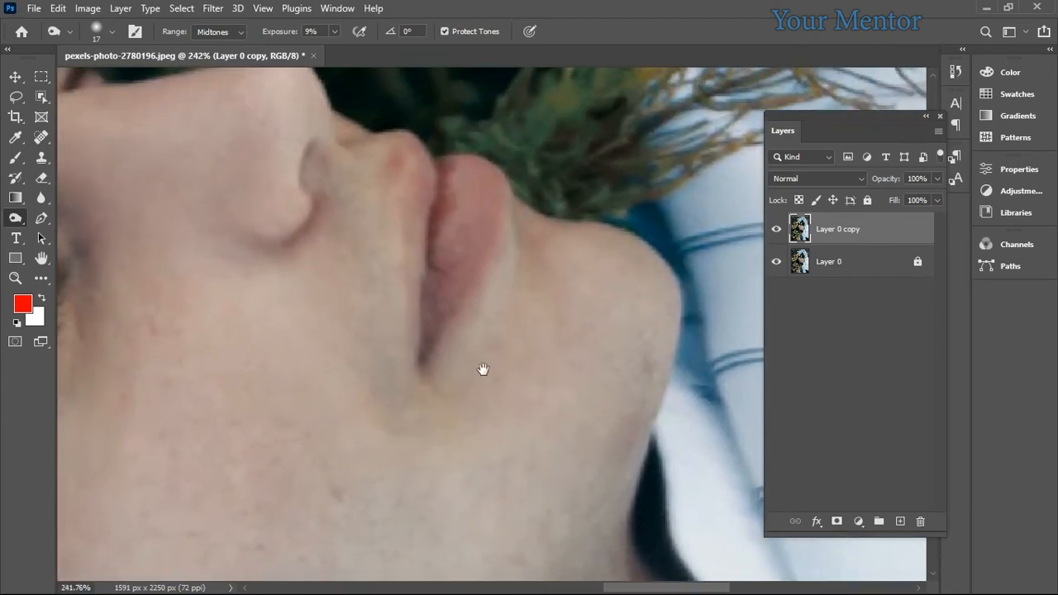
pyautogui.scroll(3, 512, 271)
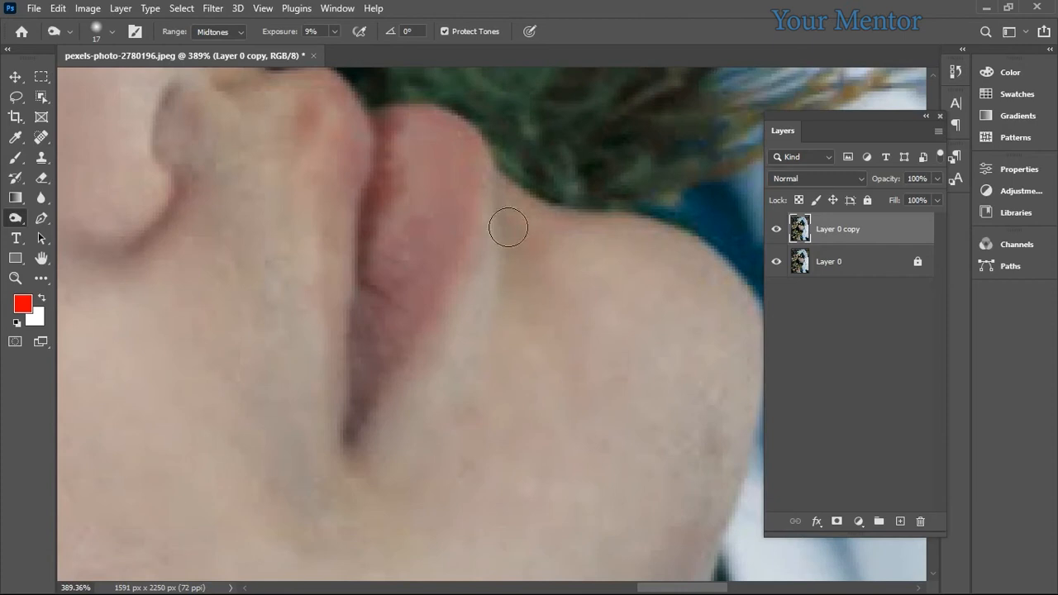
pyautogui.scroll(-4, 496, 488)
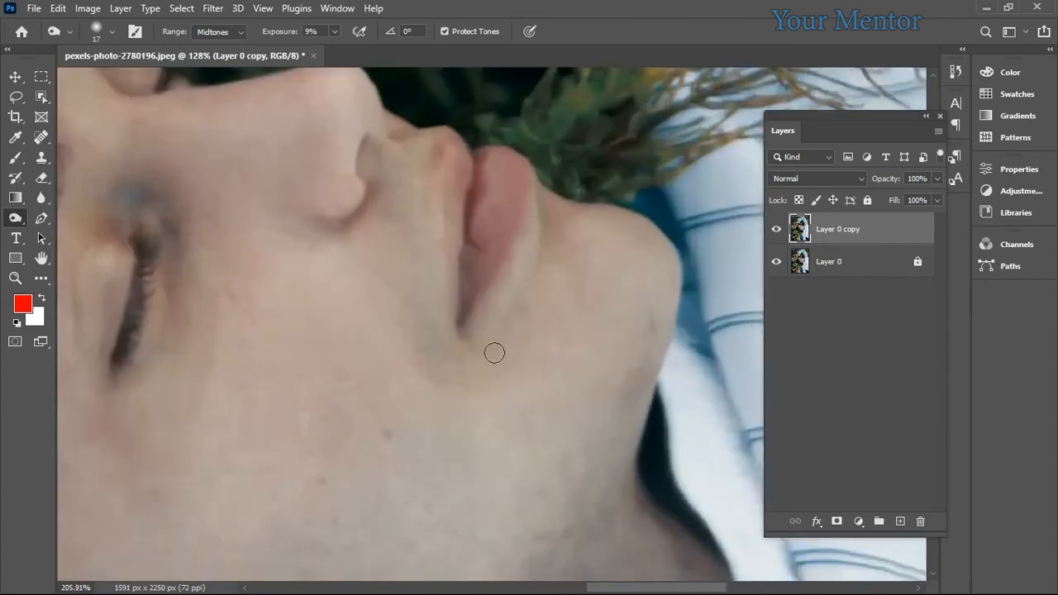
# Set the Burn brush to 60 px at the temple hairline and toggle Layer 0 copy's visibility to compare before and after.
pyautogui.moveTo(388, 430); pyautogui.dragTo(489, 366)
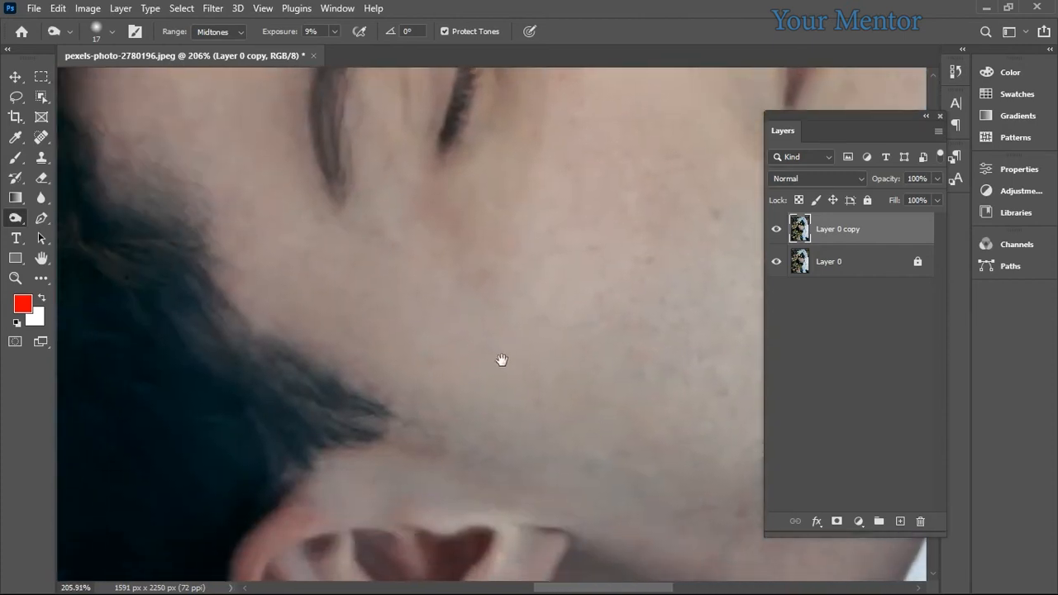
pyautogui.scroll(-3, 479, 355)
pyautogui.scroll(2, 480, 355)
pyautogui.moveTo(338, 379); pyautogui.dragTo(476, 374)
pyautogui.scroll(2, 476, 373)
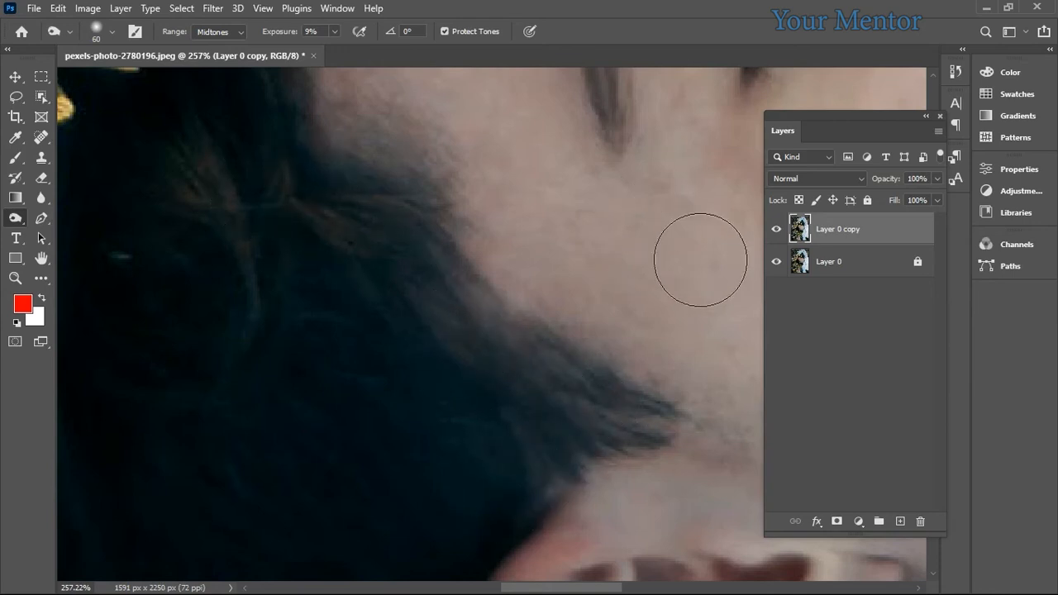
pyautogui.click(777, 231)
pyautogui.click(777, 231)
pyautogui.click(777, 230)
pyautogui.click(777, 230)
pyautogui.click(777, 231)
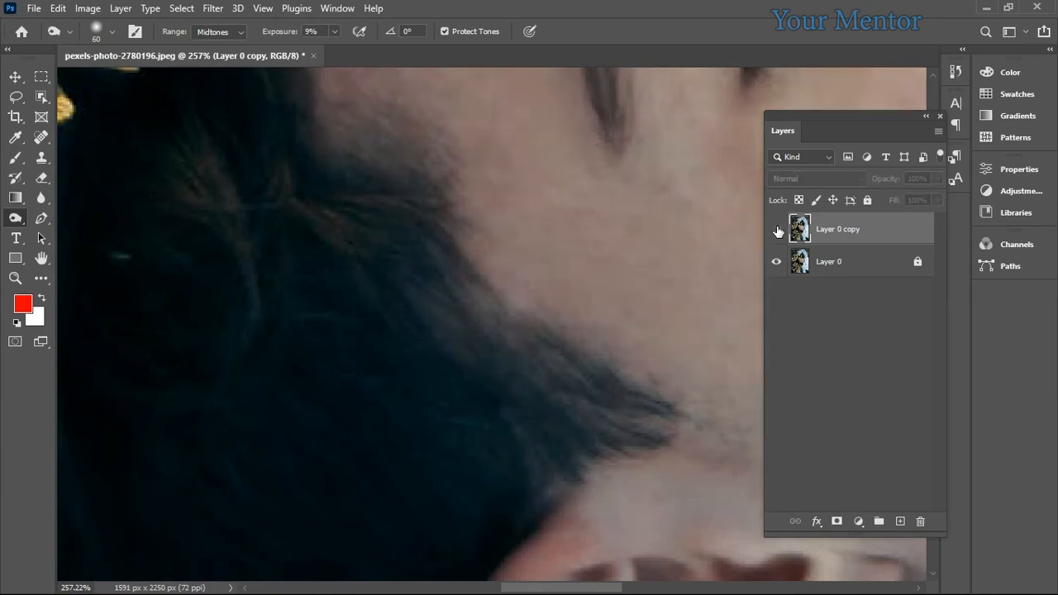
# Switch to the Sponge tool and desaturate the cheek toward the chin with a 158 px brush at 50% flow.
pyautogui.scroll(-5, 325, 354)
pyautogui.moveTo(496, 409); pyautogui.dragTo(449, 279)
pyautogui.moveTo(515, 149); pyautogui.dragTo(605, 246)
pyautogui.moveTo(607, 415); pyautogui.dragTo(685, 267)
pyautogui.moveTo(368, 330); pyautogui.dragTo(479, 308)
pyautogui.click(15, 218)
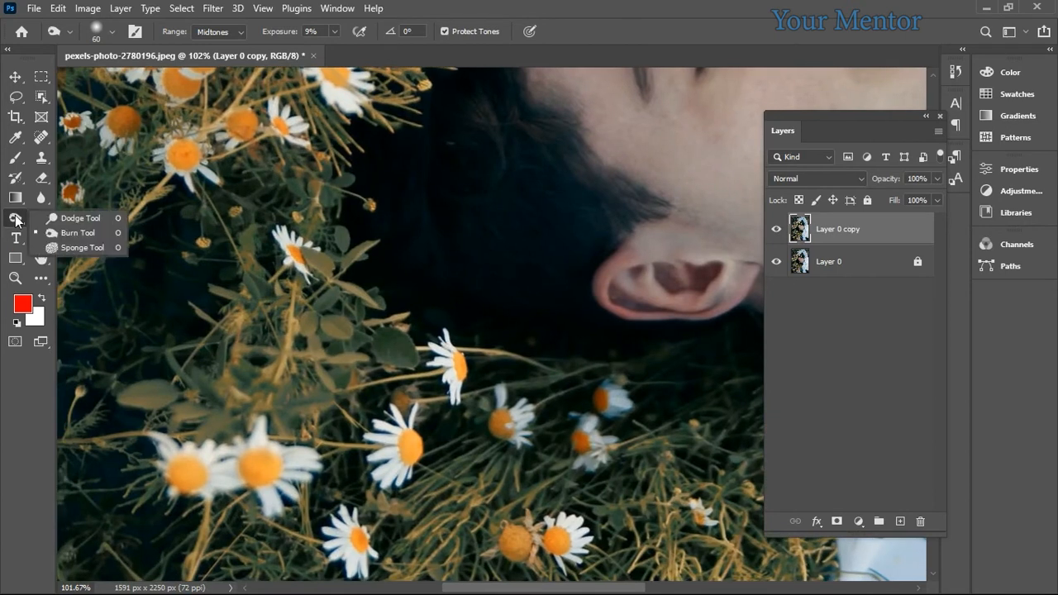
pyautogui.click(93, 248)
pyautogui.moveTo(260, 243); pyautogui.dragTo(189, 309)
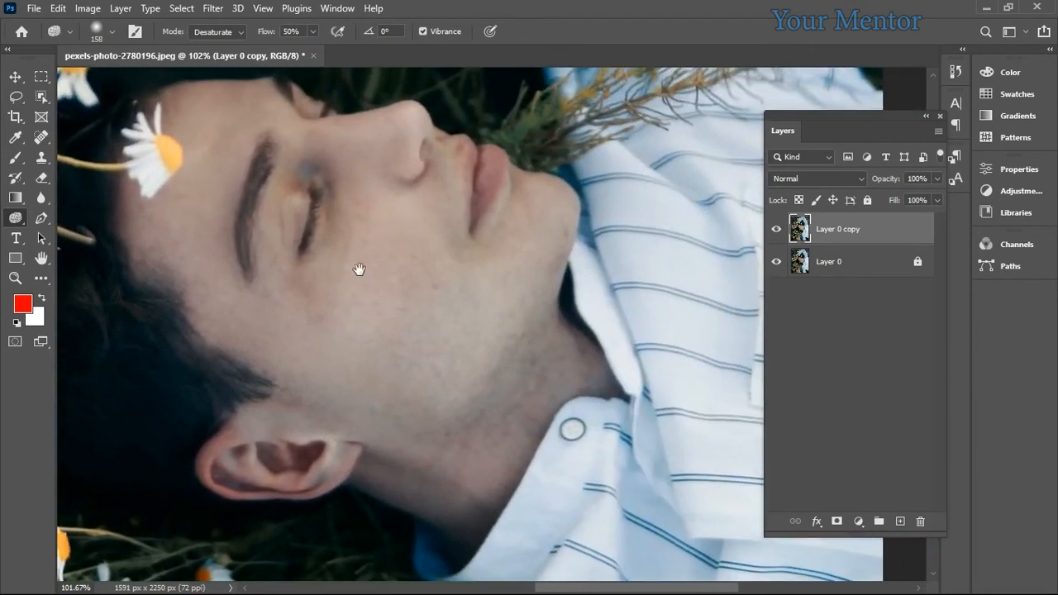
pyautogui.scroll(5, 359, 269)
pyautogui.moveTo(392, 276)
pyautogui.mouseDown()
pyautogui.moveTo(532, 319)
pyautogui.moveTo(601, 277)
pyautogui.mouseUp()
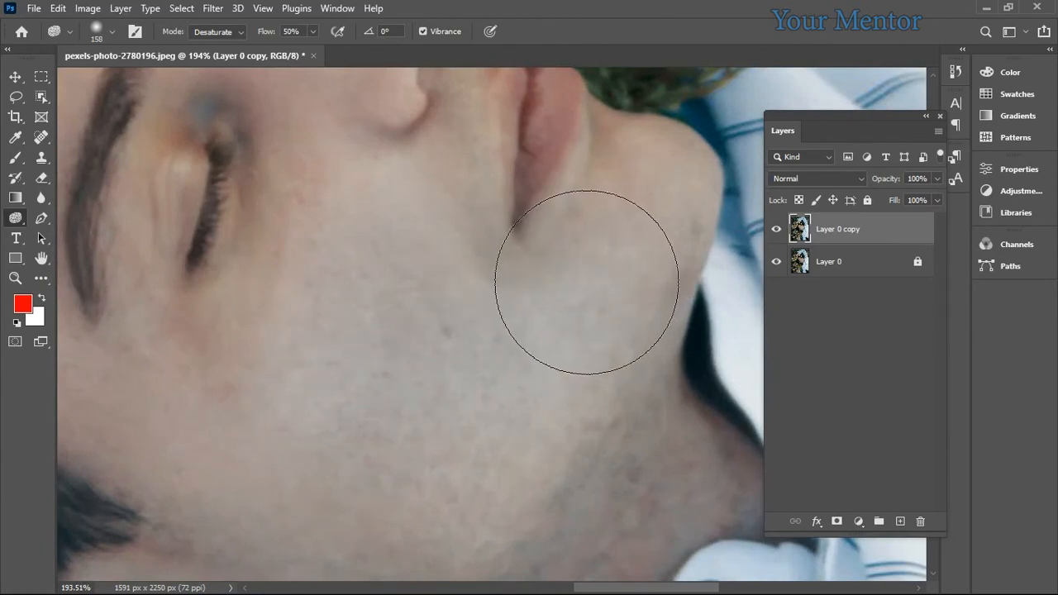
pyautogui.scroll(-5, 586, 281)
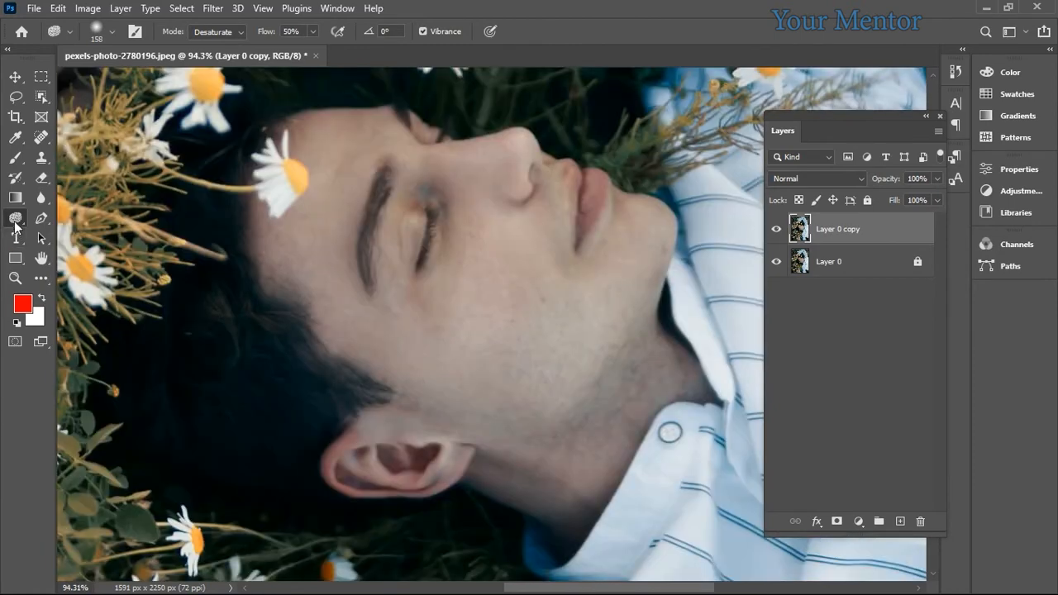
# Switch to the Dodge tool and brighten the curled fingers of the hand in the grass with a 49 px brush at 15% exposure.
pyautogui.rightClick(15, 221)
pyautogui.click(61, 218)
pyautogui.moveTo(213, 232)
pyautogui.mouseDown()
pyautogui.moveTo(548, 357)
pyautogui.moveTo(600, 474)
pyautogui.mouseUp()
pyautogui.moveTo(440, 234); pyautogui.dragTo(411, 308)
pyautogui.scroll(5, 307, 292)
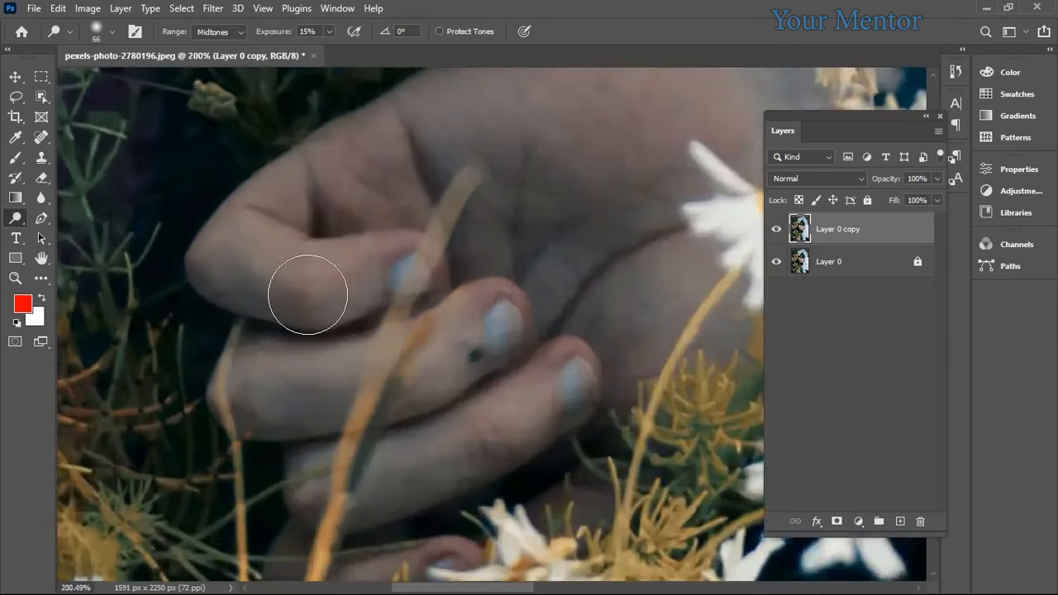
pyautogui.scroll(3, 306, 292)
pyautogui.moveTo(307, 296); pyautogui.dragTo(286, 299)
pyautogui.moveTo(289, 291); pyautogui.dragTo(303, 317)
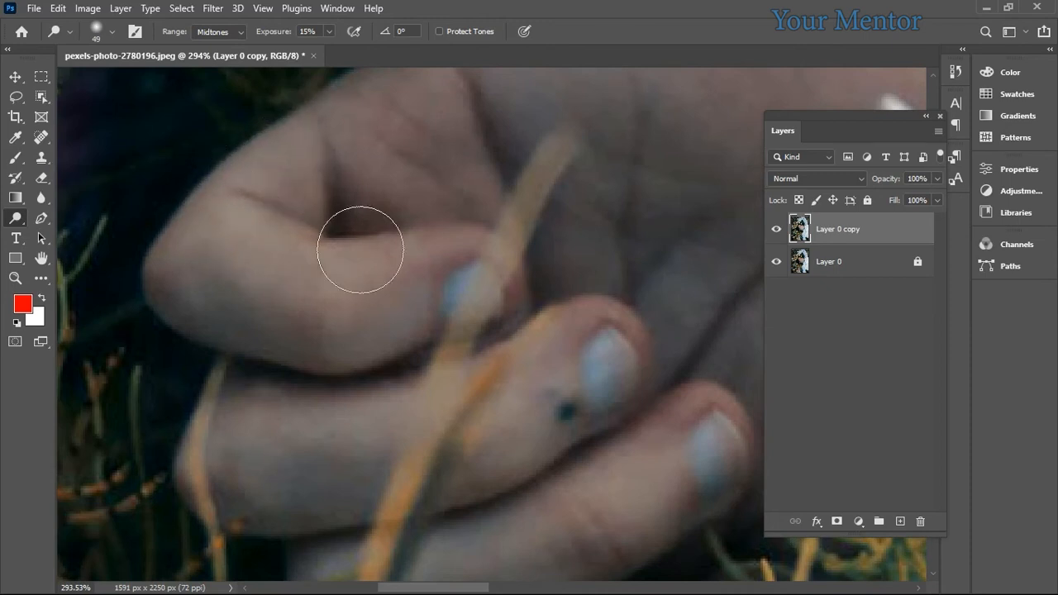
pyautogui.moveTo(484, 252); pyautogui.dragTo(406, 229)
pyautogui.moveTo(499, 280); pyautogui.dragTo(286, 346)
pyautogui.moveTo(429, 330); pyautogui.dragTo(406, 339)
# Enlarge the Dodge brush to 109 px and examine the palm, the surrounding daisies and the face.
pyautogui.moveTo(542, 157)
pyautogui.mouseDown()
pyautogui.moveTo(383, 415)
pyautogui.moveTo(165, 272)
pyautogui.moveTo(526, 423)
pyautogui.mouseUp()
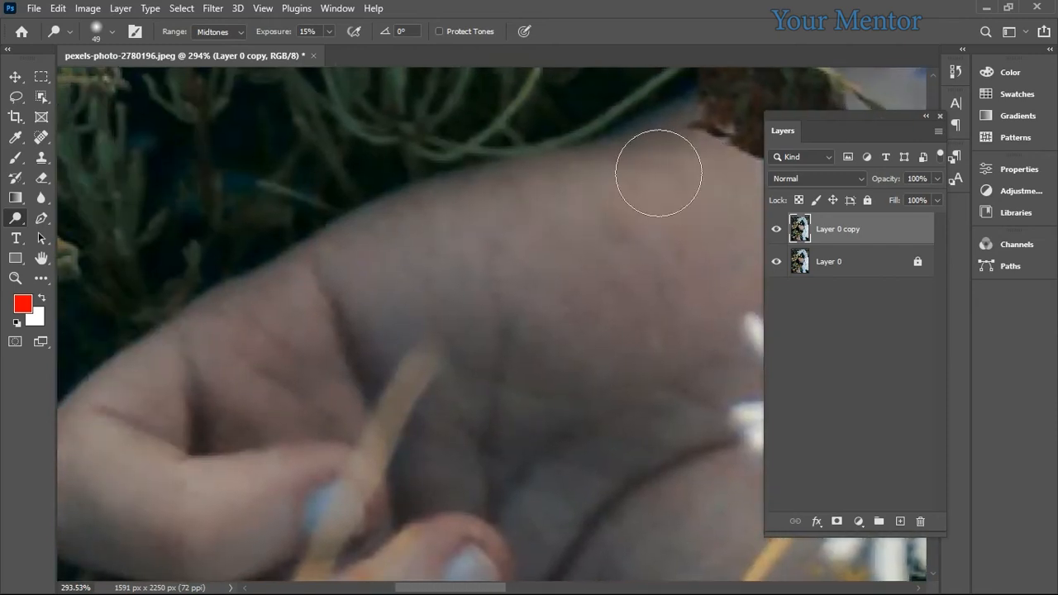
pyautogui.moveTo(582, 218); pyautogui.dragTo(364, 248)
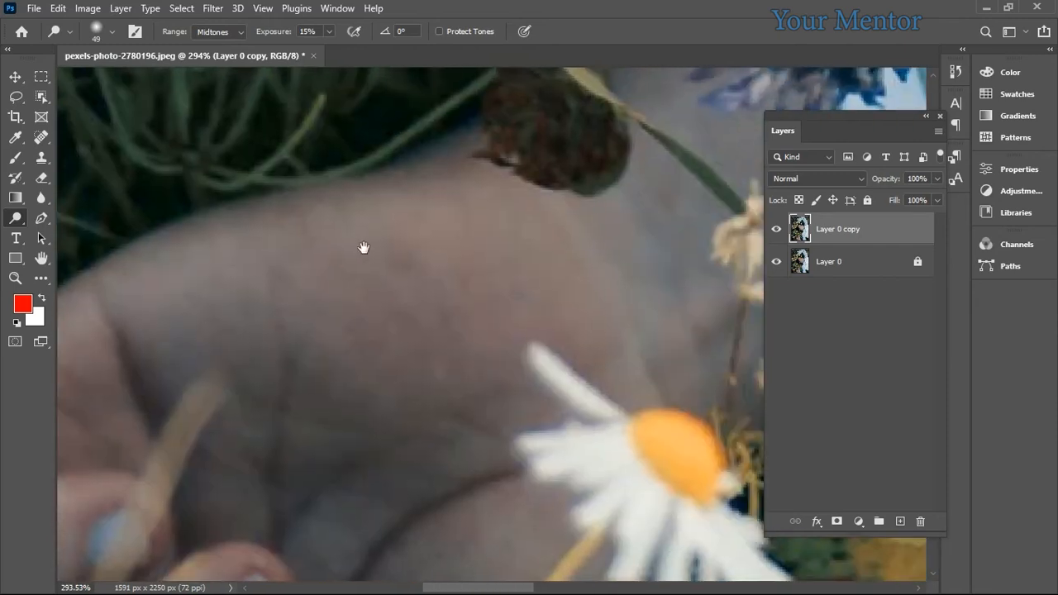
pyautogui.scroll(-3, 635, 249)
pyautogui.scroll(1, 505, 306)
pyautogui.moveTo(501, 286); pyautogui.dragTo(539, 297)
pyautogui.scroll(-6, 303, 352)
pyautogui.scroll(-2, 310, 345)
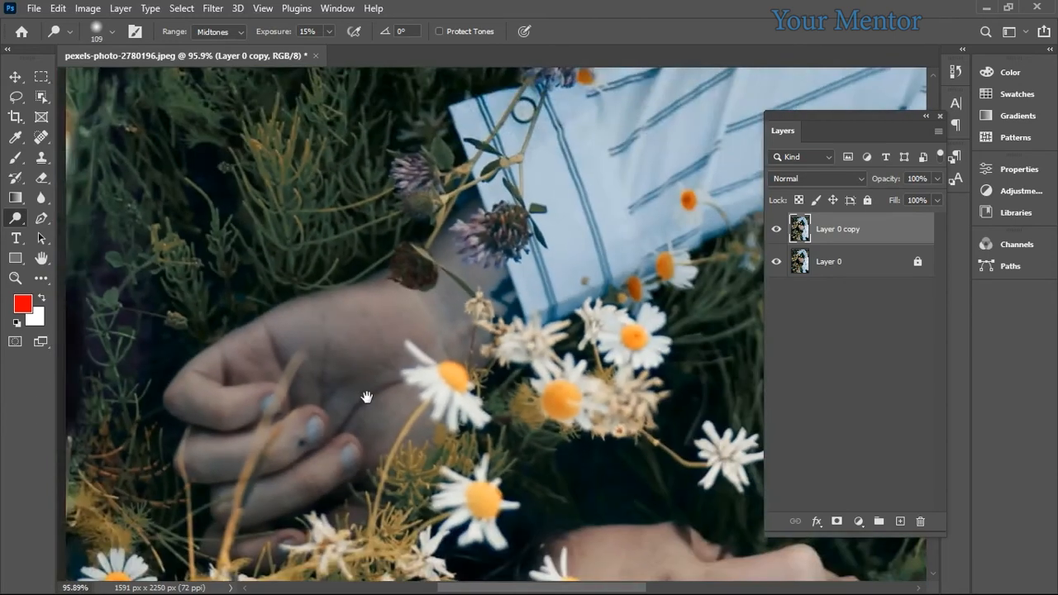
pyautogui.moveTo(367, 397); pyautogui.dragTo(339, 311)
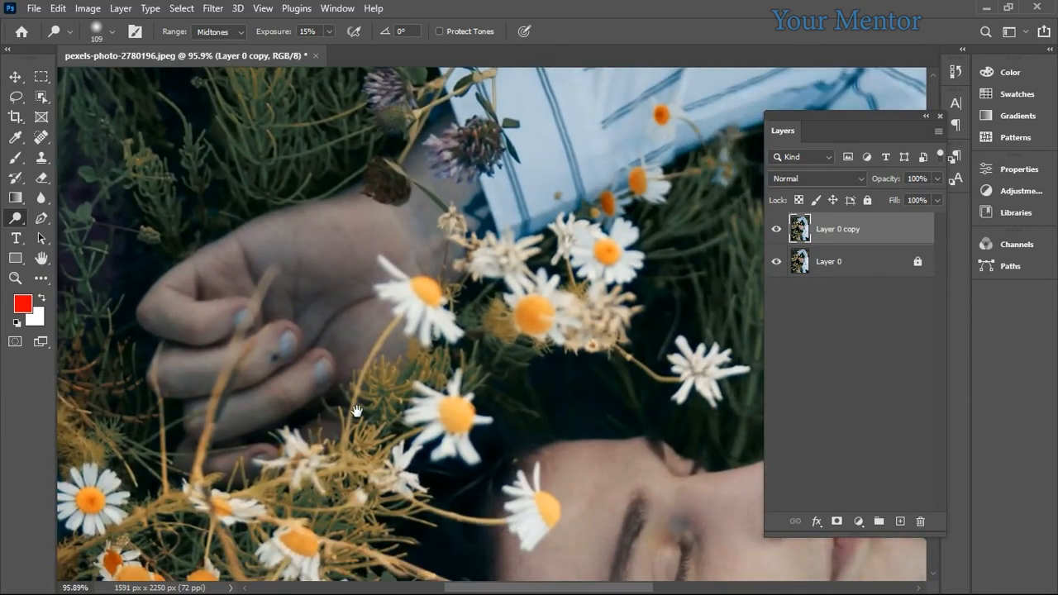
pyautogui.moveTo(358, 407); pyautogui.dragTo(323, 302)
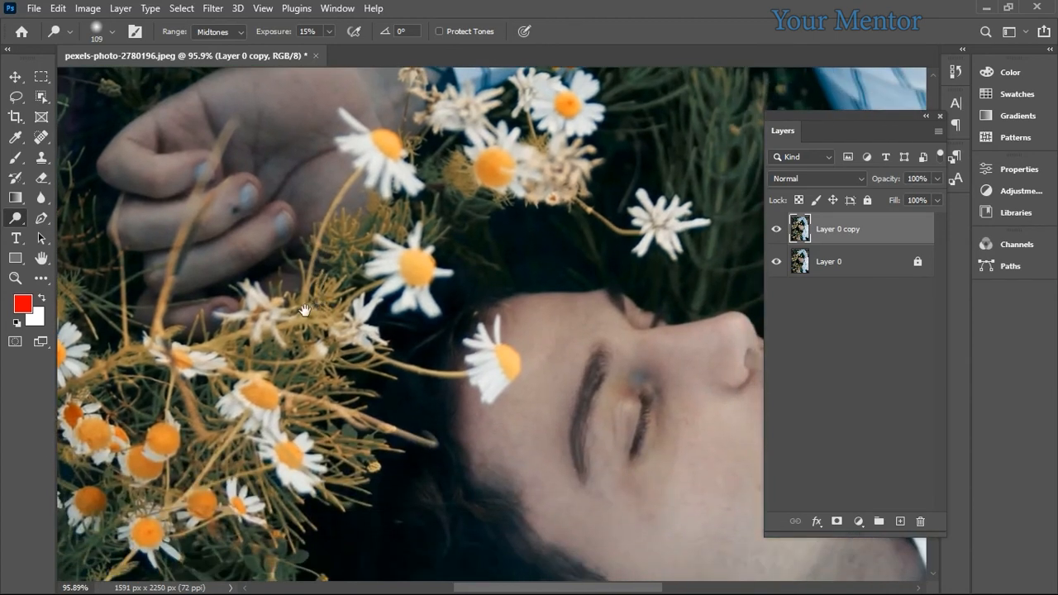
pyautogui.scroll(-1, 321, 319)
pyautogui.scroll(1, 320, 319)
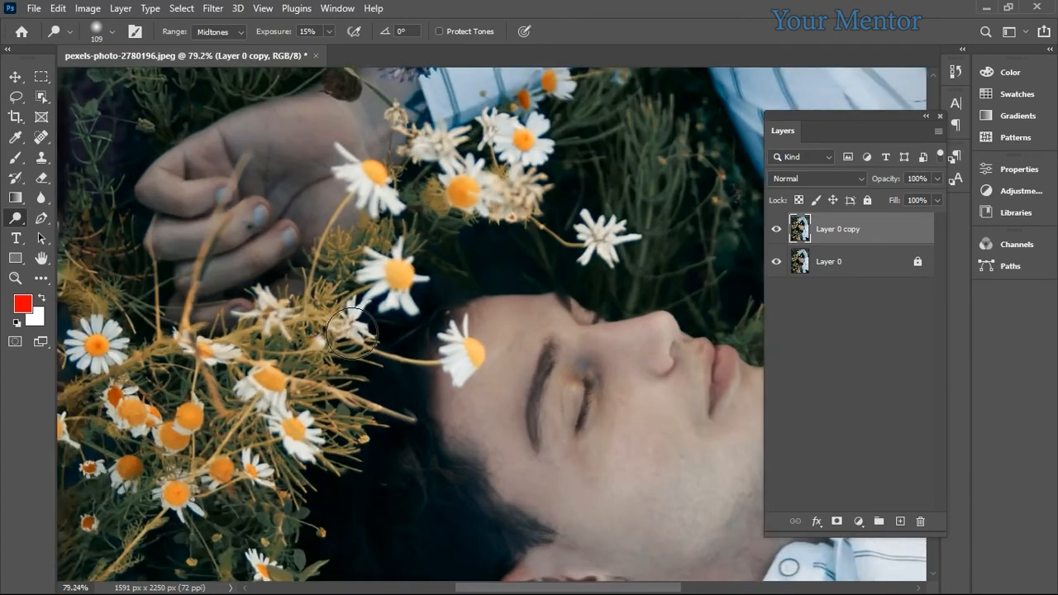
# Examine the fingers of the other hand with the Dodge brush set to 104 px.
pyautogui.moveTo(397, 399); pyautogui.dragTo(352, 308)
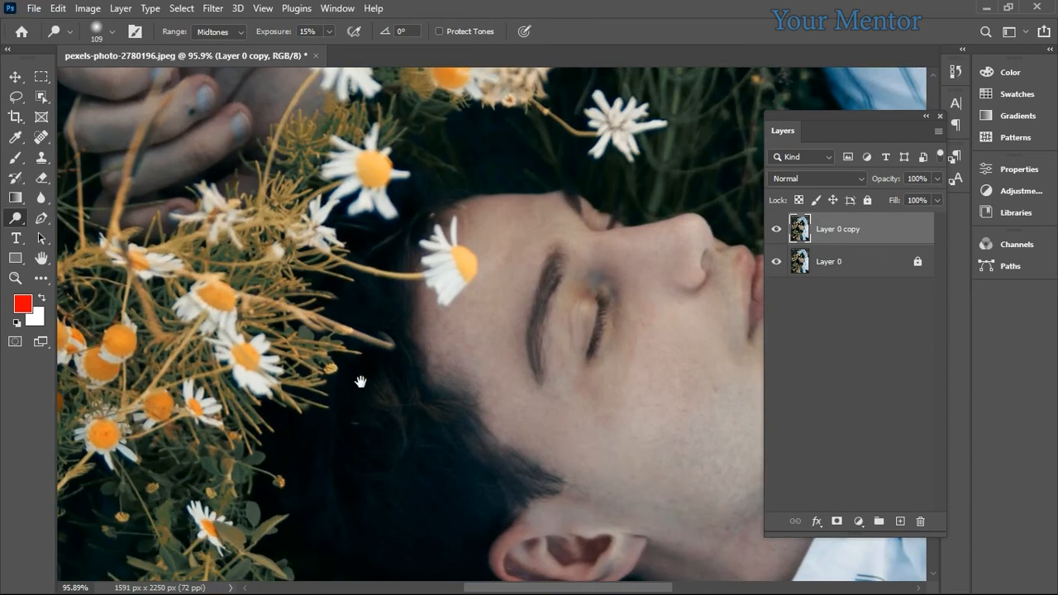
pyautogui.moveTo(361, 382); pyautogui.dragTo(432, 338)
pyautogui.moveTo(385, 383); pyautogui.dragTo(427, 285)
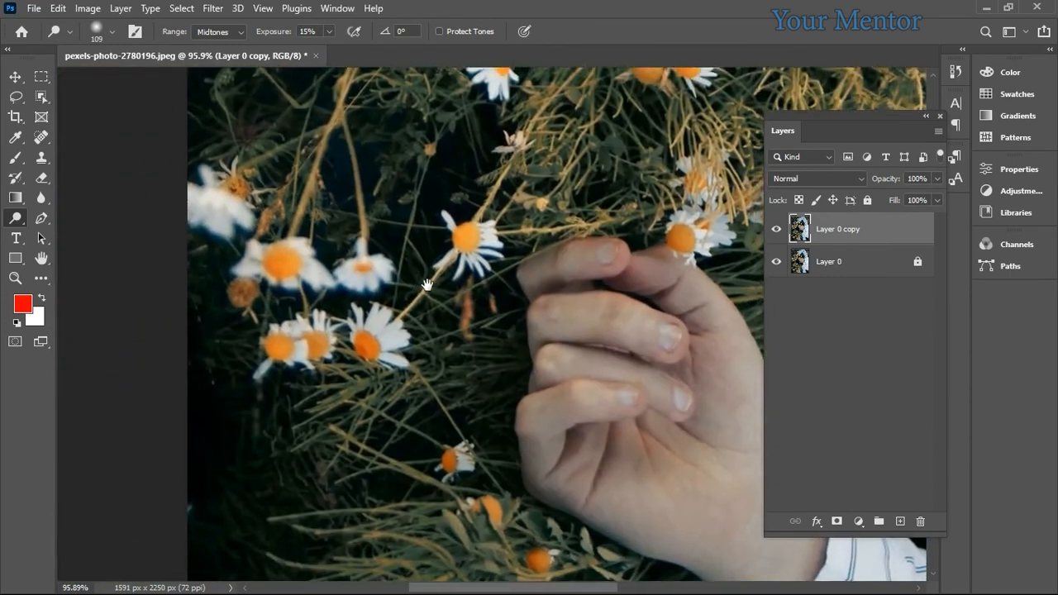
pyautogui.moveTo(561, 418); pyautogui.dragTo(454, 355)
pyautogui.scroll(2, 553, 361)
pyautogui.moveTo(579, 437)
pyautogui.mouseDown()
pyautogui.moveTo(467, 341)
pyautogui.moveTo(551, 383)
pyautogui.moveTo(574, 418)
pyautogui.mouseUp()
pyautogui.scroll(3, 574, 418)
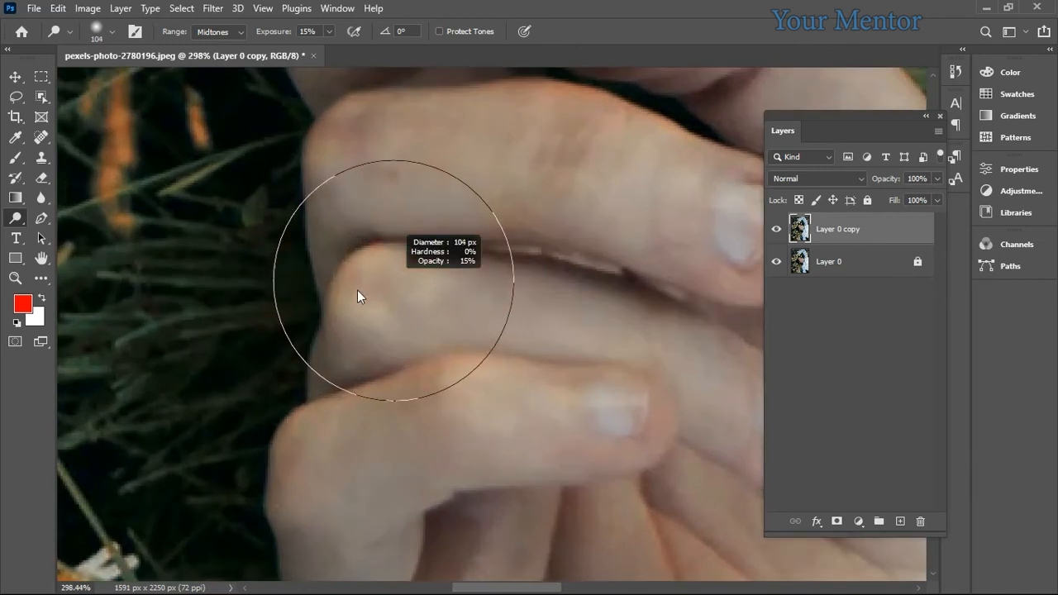
pyautogui.scroll(-2, 397, 257)
pyautogui.moveTo(399, 255); pyautogui.dragTo(400, 336)
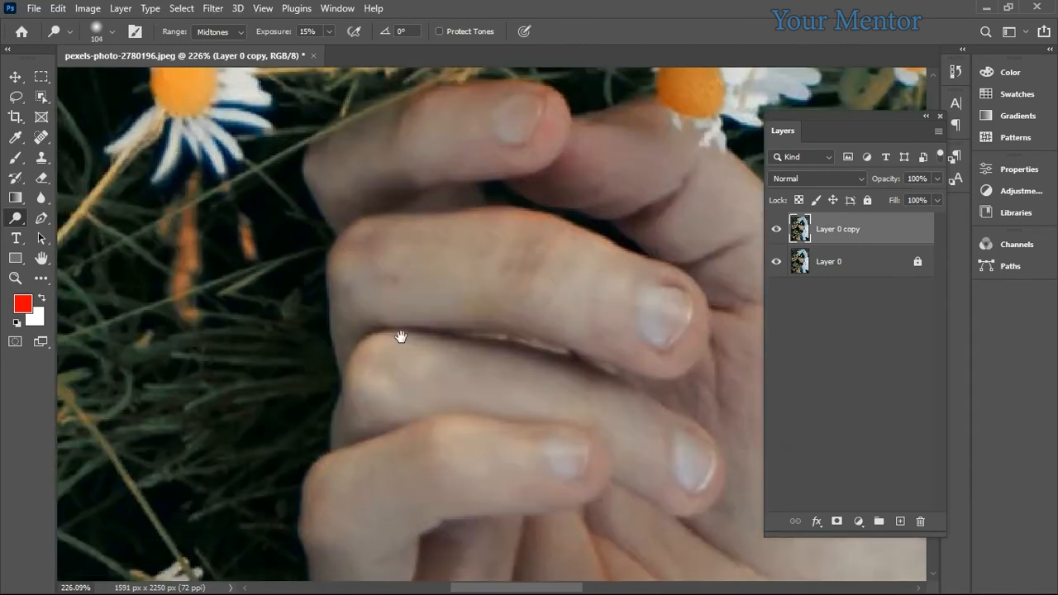
# Raise the Dodge exposure to 54%, set the brush to 37 px and brighten a daisy's yellow centre.
pyautogui.scroll(-5, 445, 250)
pyautogui.moveTo(434, 266); pyautogui.dragTo(619, 371)
pyautogui.moveTo(726, 207)
pyautogui.mouseDown()
pyautogui.moveTo(477, 364)
pyautogui.moveTo(467, 461)
pyautogui.mouseUp()
pyautogui.scroll(6, 347, 272)
pyautogui.moveTo(347, 285); pyautogui.dragTo(284, 281)
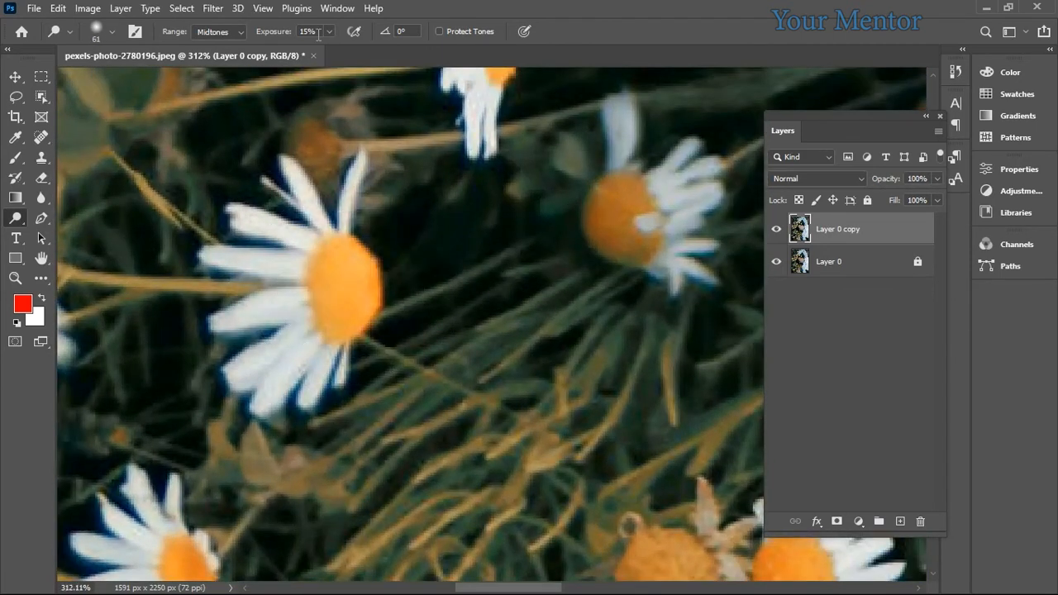
pyautogui.moveTo(359, 52); pyautogui.dragTo(359, 51)
pyautogui.scroll(5, 372, 282)
pyautogui.moveTo(368, 308); pyautogui.dragTo(318, 302)
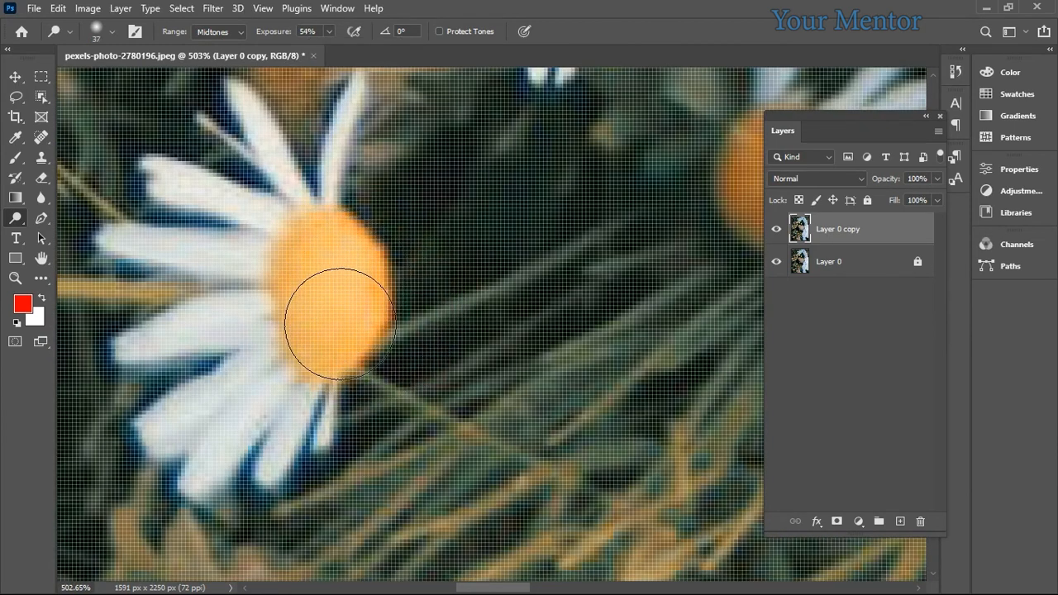
# Toggle the visibility of Layer 0 copy to compare the dodged daisy with the original.
pyautogui.scroll(-5, 339, 324)
pyautogui.scroll(3, 413, 296)
pyautogui.click(776, 231)
pyautogui.click(777, 232)
pyautogui.click(777, 231)
pyautogui.click(777, 231)
pyautogui.click(777, 231)
pyautogui.scroll(-2, 590, 259)
# Show Layer 0 copy, set the Dodge exposure to 90% and the brush to 212 px, and brighten the dark gap between the plants.
pyautogui.moveTo(356, 184)
pyautogui.mouseDown()
pyautogui.moveTo(467, 227)
pyautogui.moveTo(371, 389)
pyautogui.moveTo(412, 247)
pyautogui.moveTo(585, 284)
pyautogui.moveTo(635, 243)
pyautogui.mouseUp()
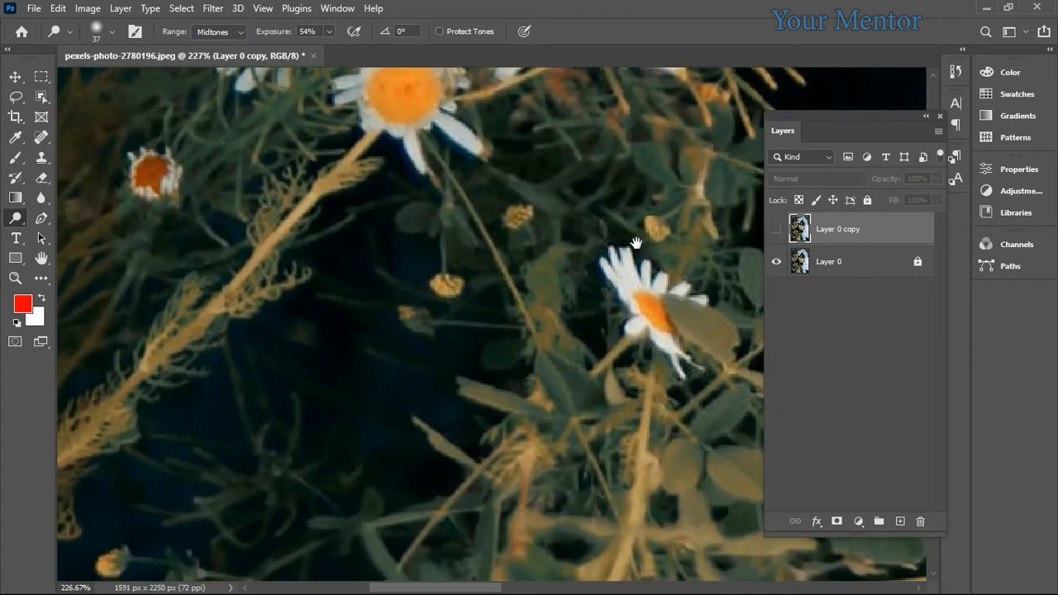
pyautogui.scroll(3, 406, 291)
pyautogui.moveTo(396, 329); pyautogui.dragTo(576, 363)
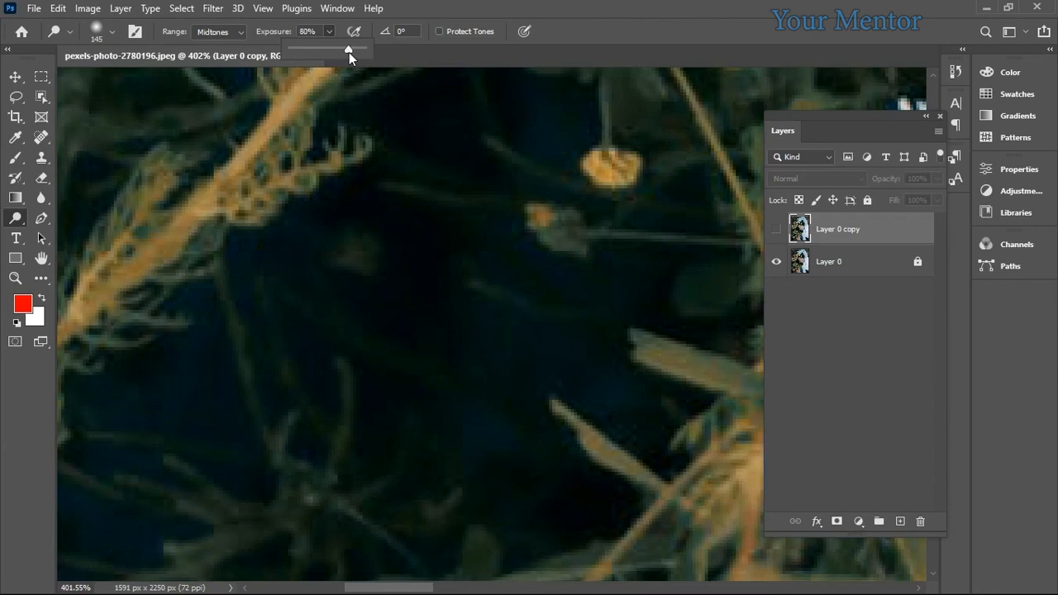
pyautogui.moveTo(354, 52); pyautogui.dragTo(356, 52)
pyautogui.moveTo(480, 350); pyautogui.dragTo(579, 352)
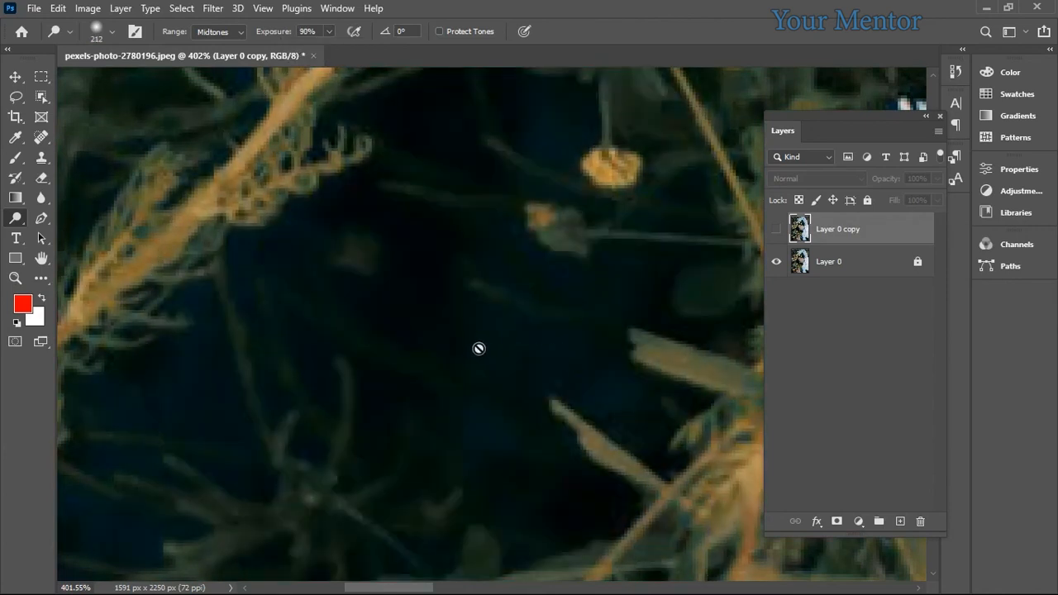
pyautogui.click(511, 325)
pyautogui.click(516, 235)
pyautogui.click(776, 230)
pyautogui.moveTo(456, 314)
pyautogui.mouseDown()
pyautogui.moveTo(389, 314)
pyautogui.moveTo(416, 323)
pyautogui.moveTo(332, 366)
pyautogui.mouseUp()
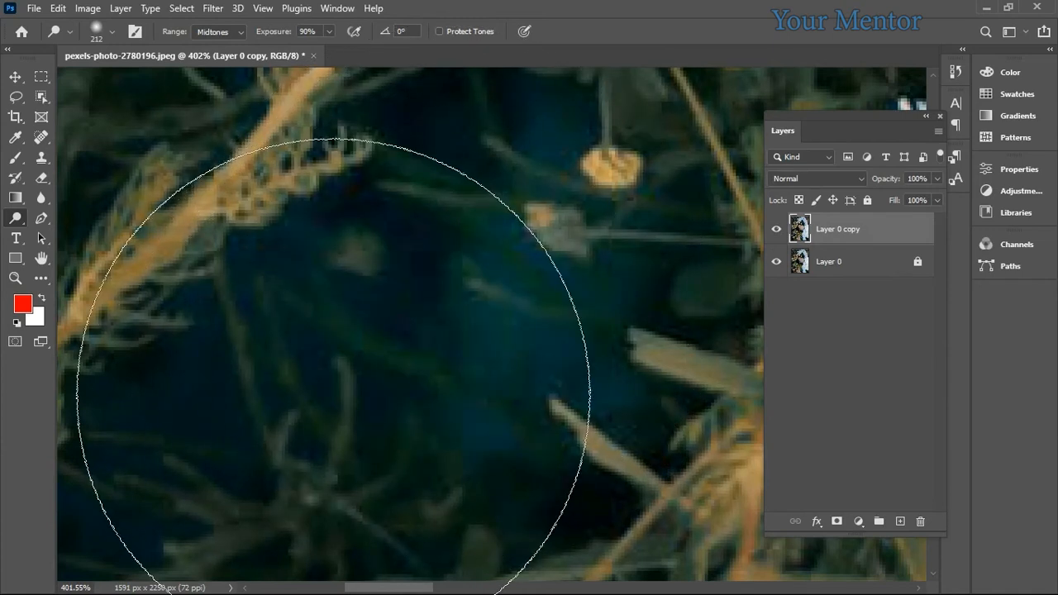
# Brighten the dark patch around the small buds at the photo's left edge with the 212 px Dodge brush.
pyautogui.scroll(-9, 447, 394)
pyautogui.scroll(1, 454, 414)
pyautogui.moveTo(456, 418); pyautogui.dragTo(529, 304)
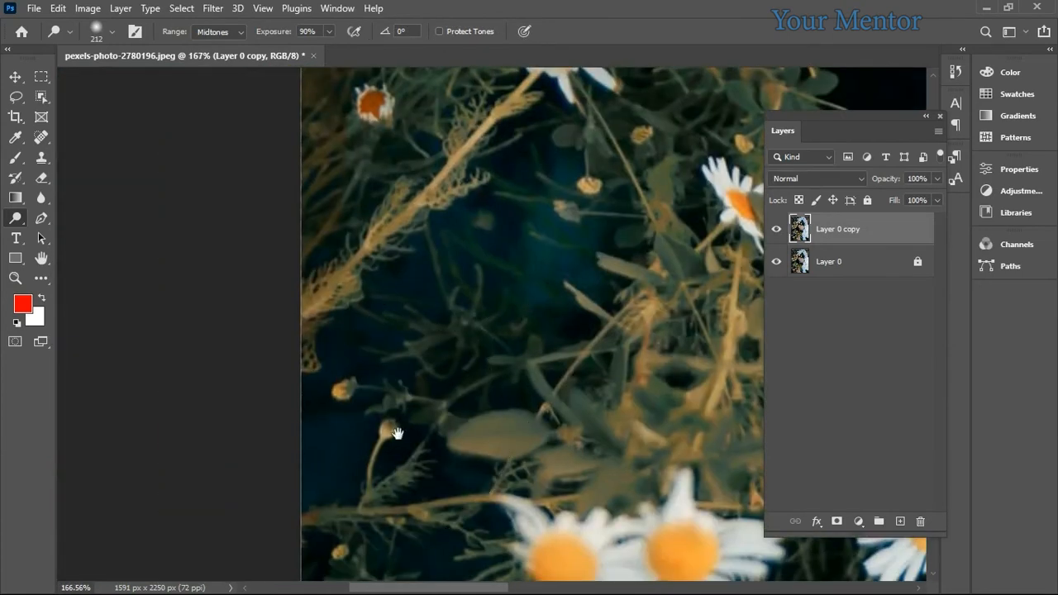
pyautogui.moveTo(398, 434); pyautogui.dragTo(398, 405)
pyautogui.click(353, 414)
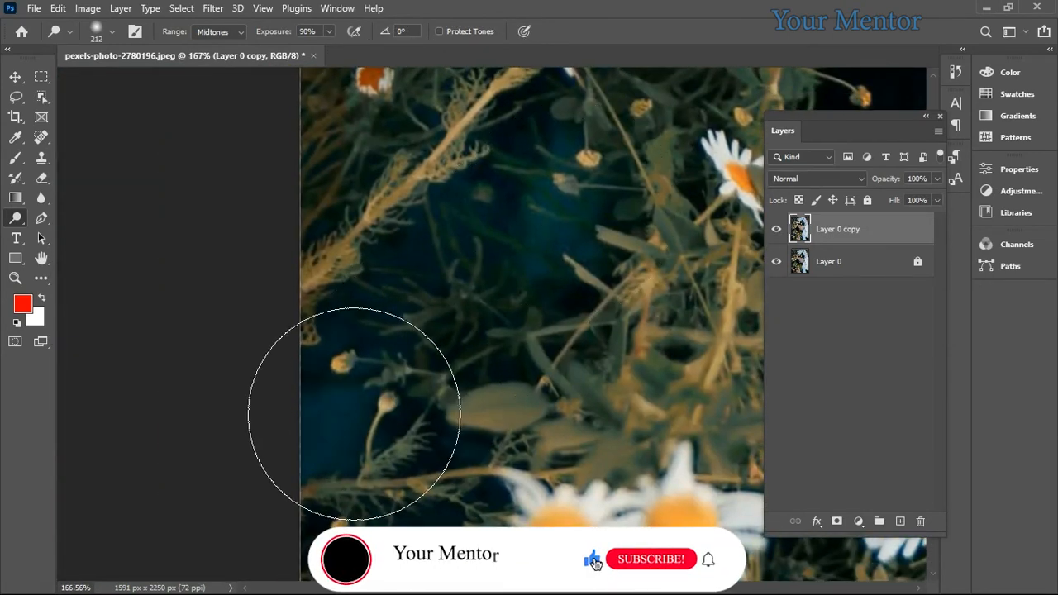
# Examine the striped sleeve and the grass around the raised arm.
pyautogui.scroll(-10, 425, 366)
pyautogui.moveTo(748, 288); pyautogui.dragTo(404, 380)
pyautogui.moveTo(570, 136); pyautogui.dragTo(444, 362)
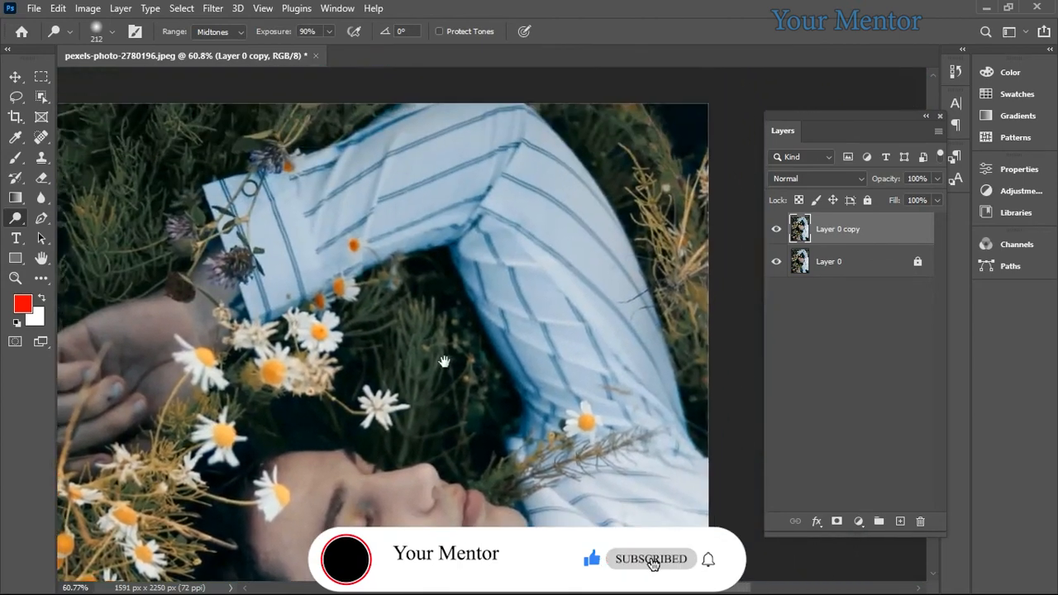
pyautogui.scroll(7, 444, 361)
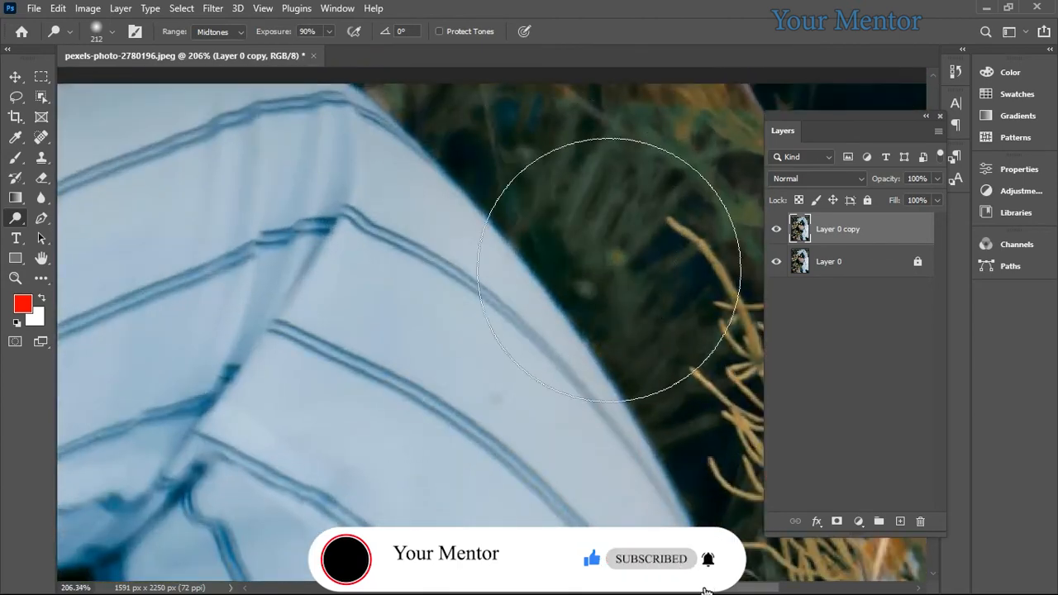
pyautogui.scroll(-7, 609, 269)
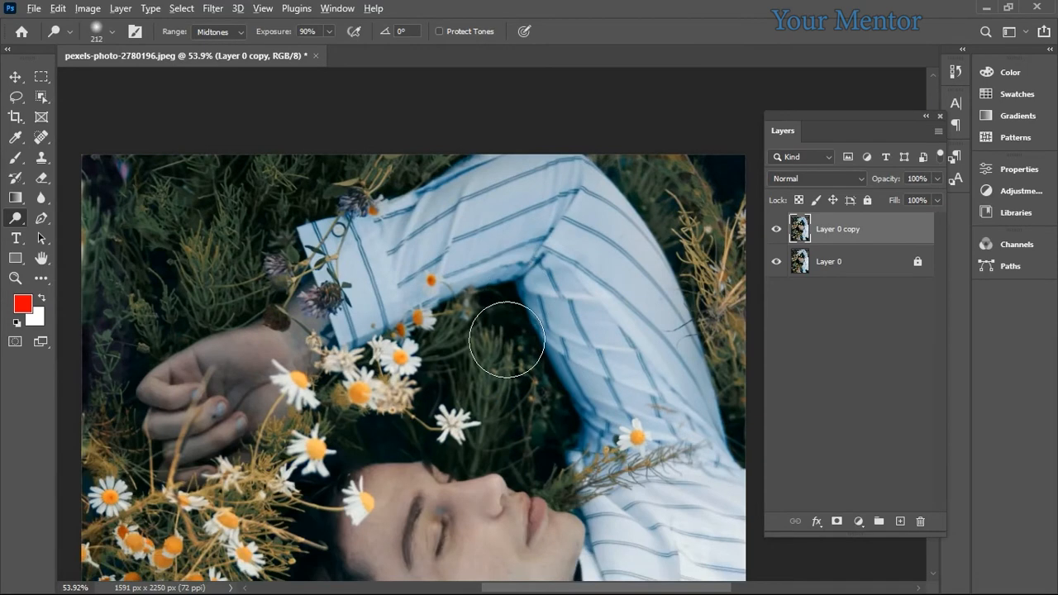
pyautogui.scroll(3, 507, 340)
pyautogui.moveTo(522, 382); pyautogui.dragTo(567, 232)
pyautogui.moveTo(380, 294); pyautogui.dragTo(455, 215)
pyautogui.scroll(2, 455, 214)
pyautogui.scroll(-3, 421, 149)
pyautogui.moveTo(537, 282); pyautogui.dragTo(406, 83)
# Examine the hand, daisies, face, neck and shirt across the edited photo.
pyautogui.scroll(-5, 543, 302)
pyautogui.scroll(6, 350, 196)
pyautogui.scroll(-2, 413, 248)
pyautogui.moveTo(414, 230); pyautogui.dragTo(413, 286)
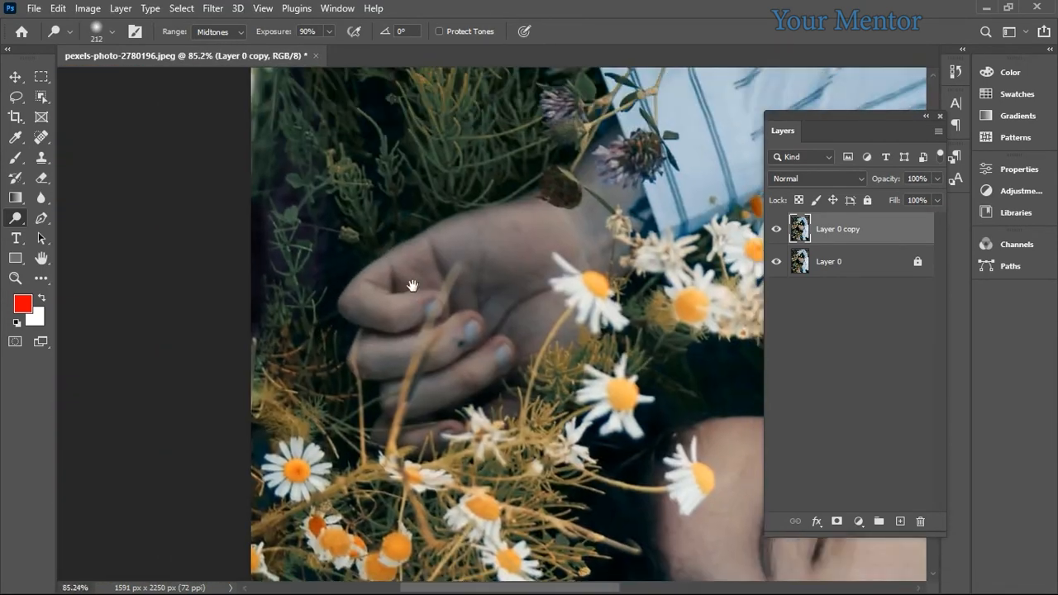
pyautogui.scroll(-3, 356, 288)
pyautogui.scroll(2, 496, 347)
pyautogui.moveTo(640, 477); pyautogui.dragTo(454, 305)
pyautogui.scroll(2, 588, 424)
pyautogui.moveTo(588, 424); pyautogui.dragTo(462, 256)
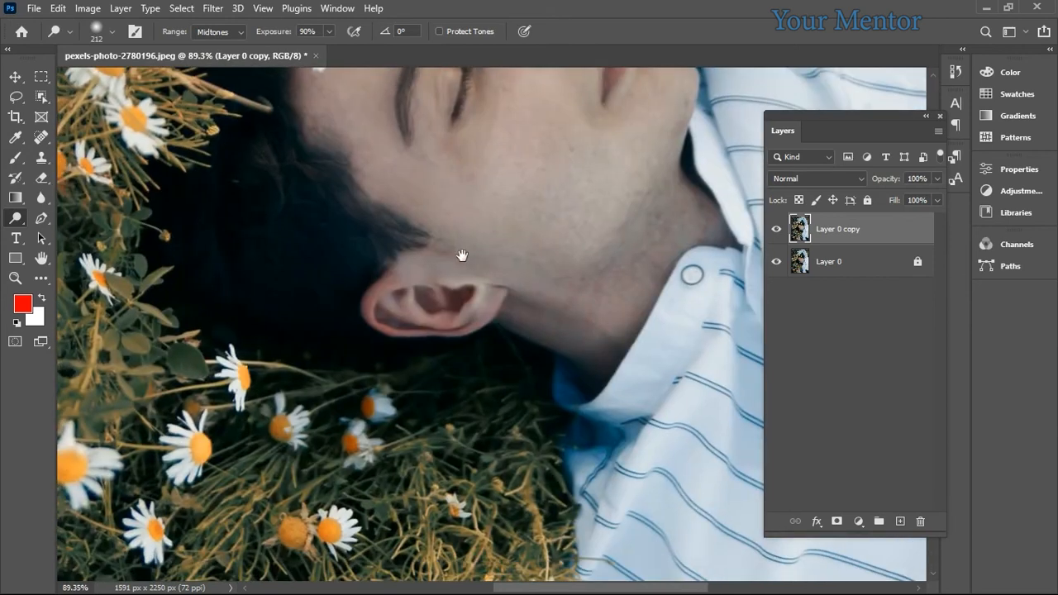
pyautogui.scroll(-3, 461, 256)
pyautogui.scroll(2, 564, 369)
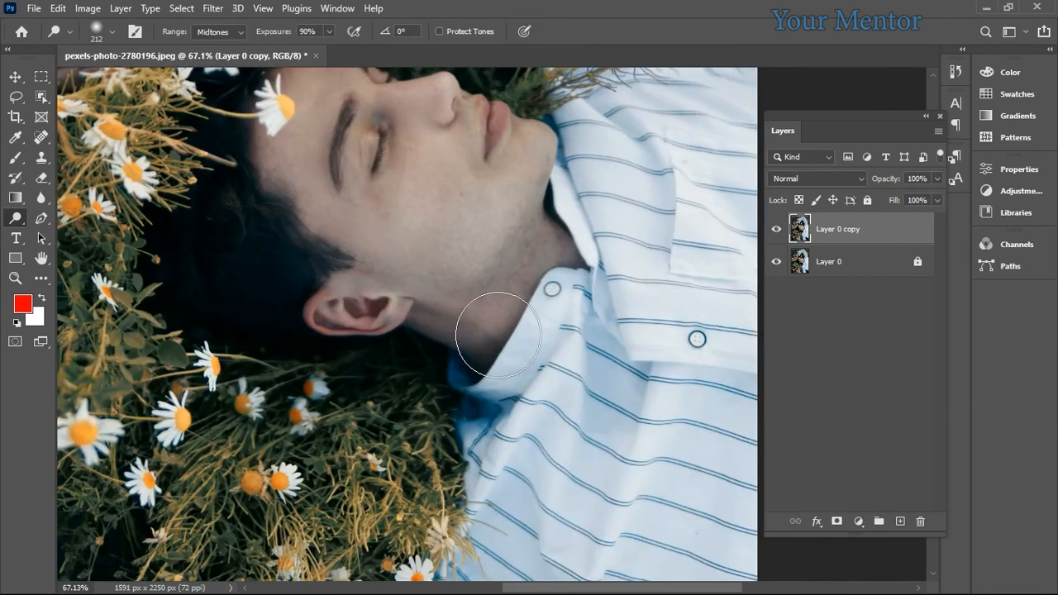